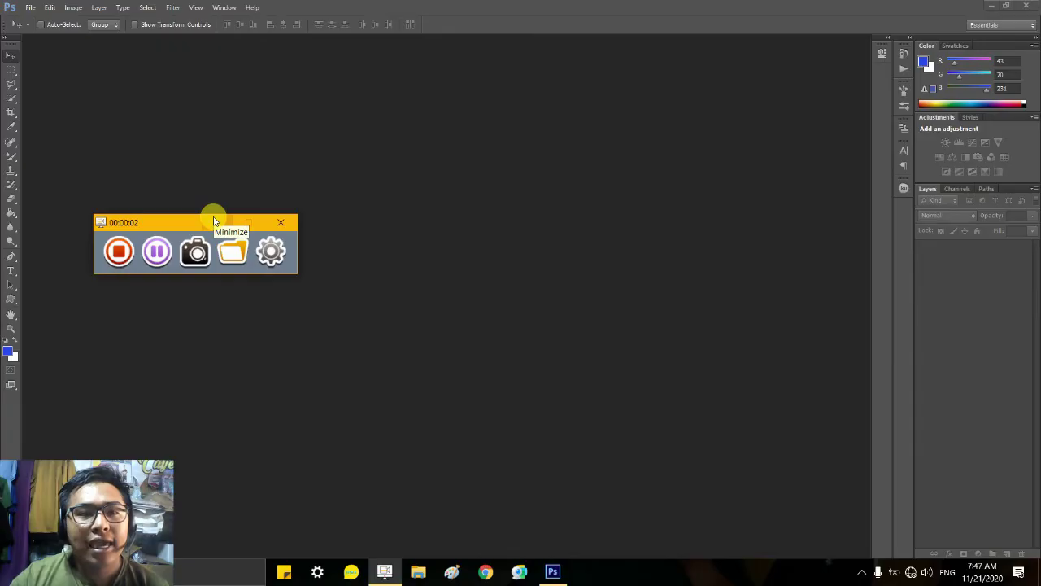
Start a new document named 'photoshop tutorial' with a Custom preset measured in inches.
click(214, 221)
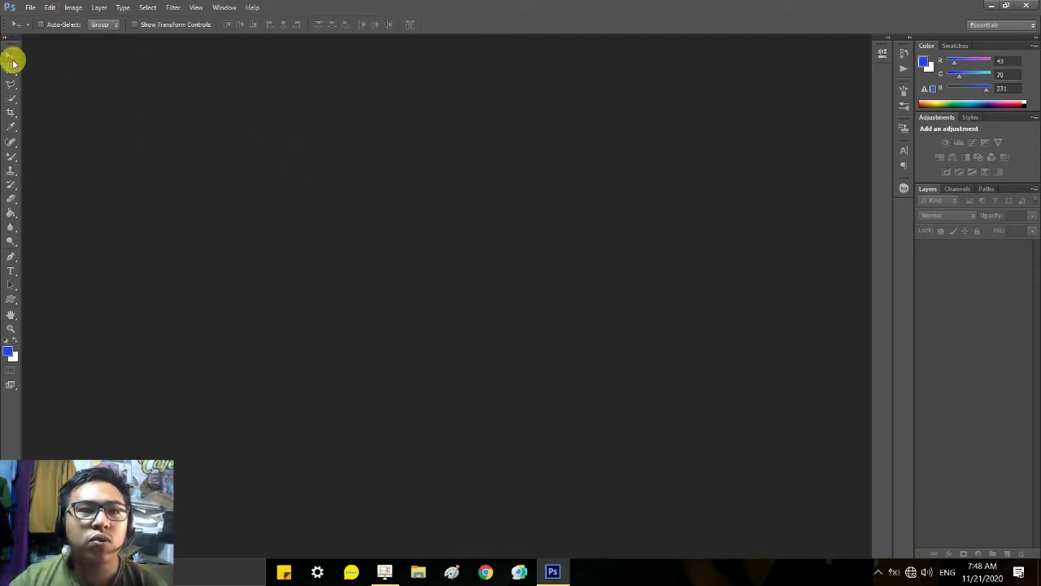
click(29, 8)
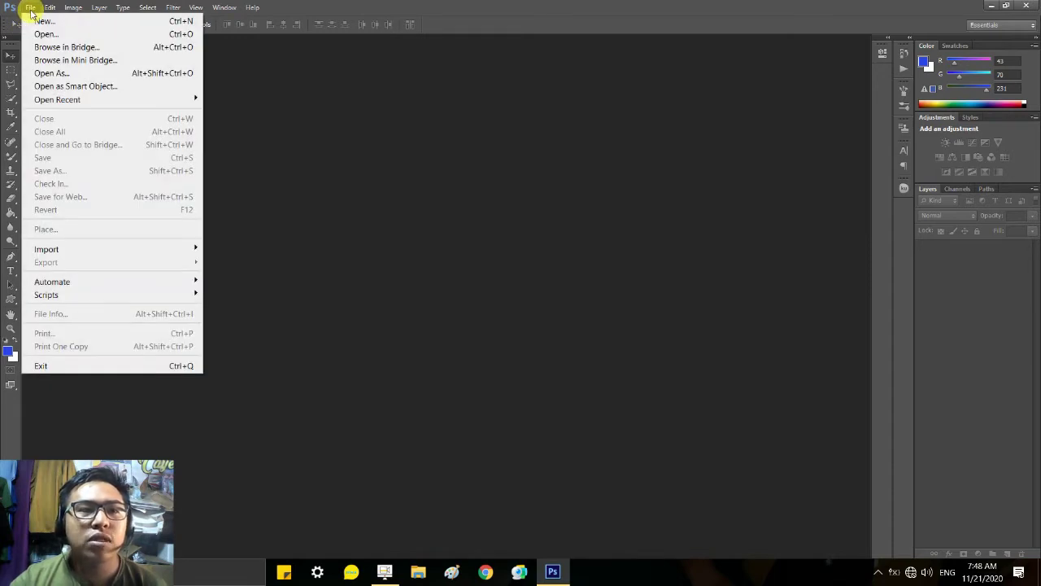
click(56, 20)
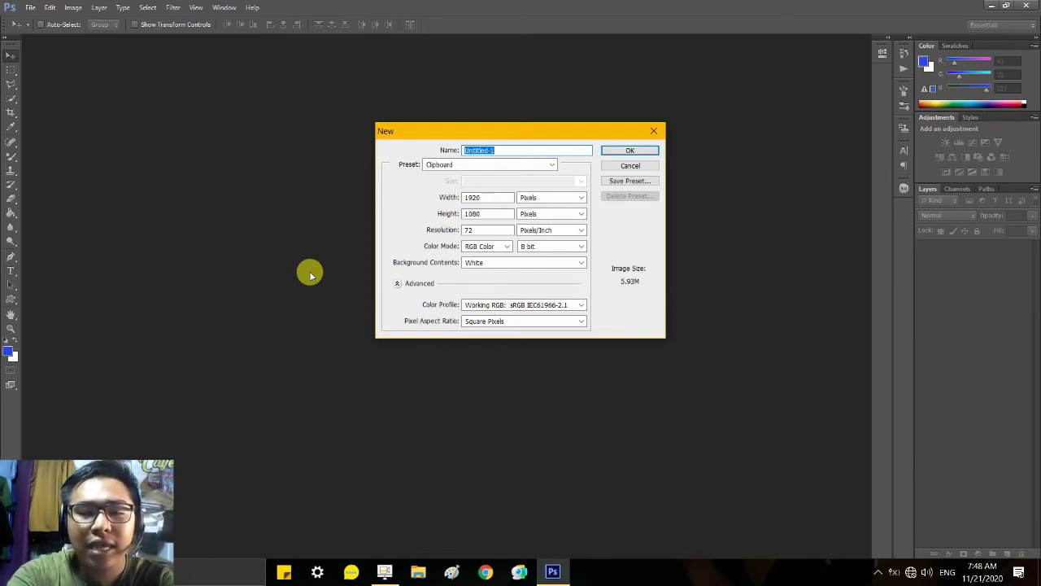
text(photo)
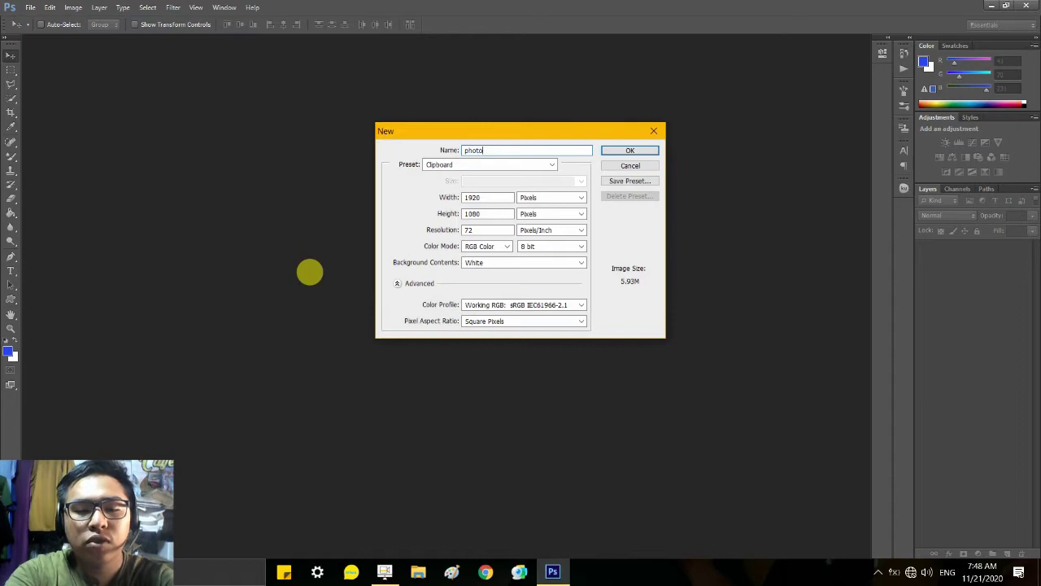
text(shop t)
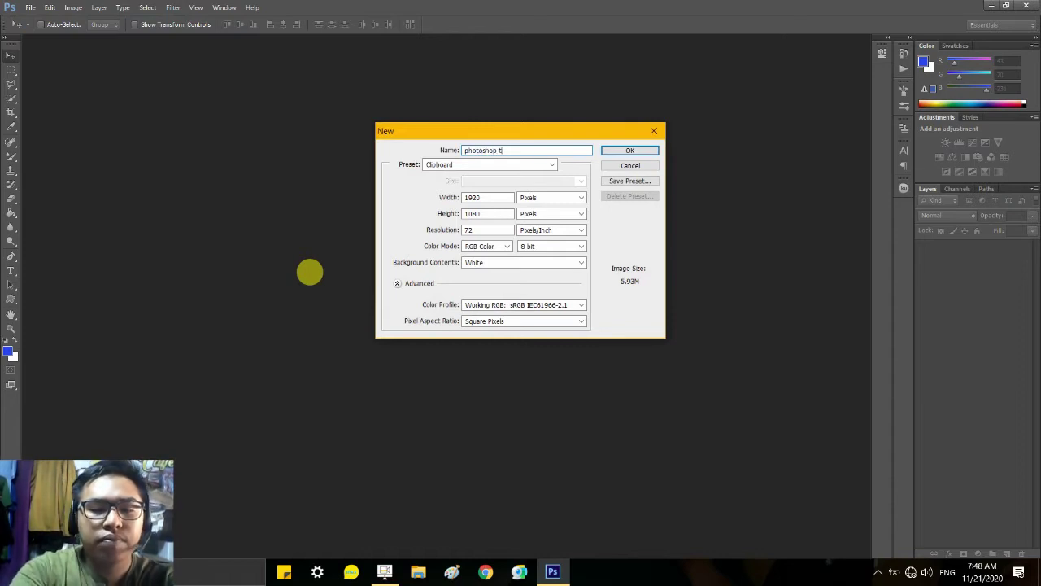
text(utorial)
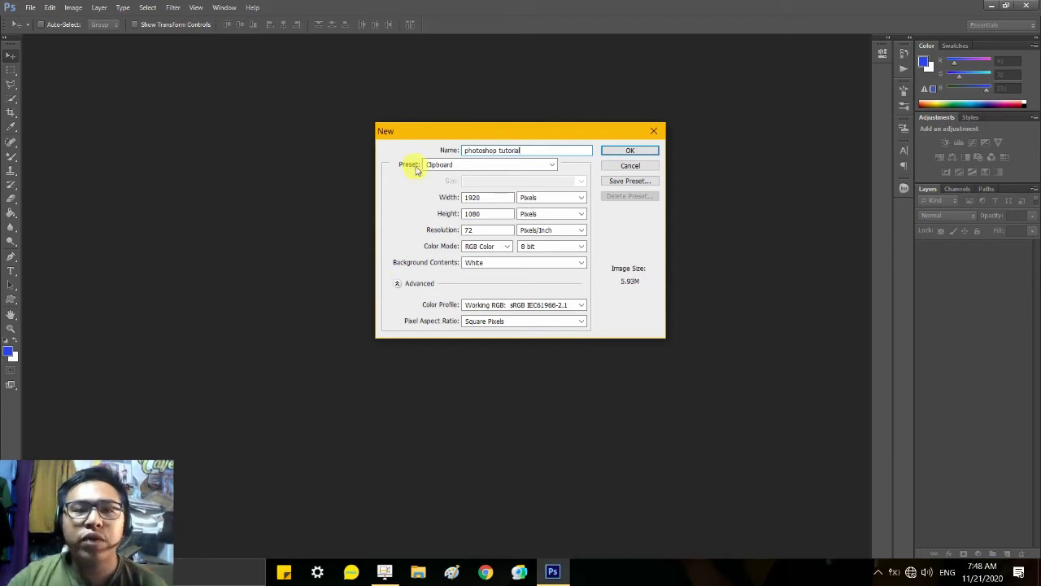
click(474, 167)
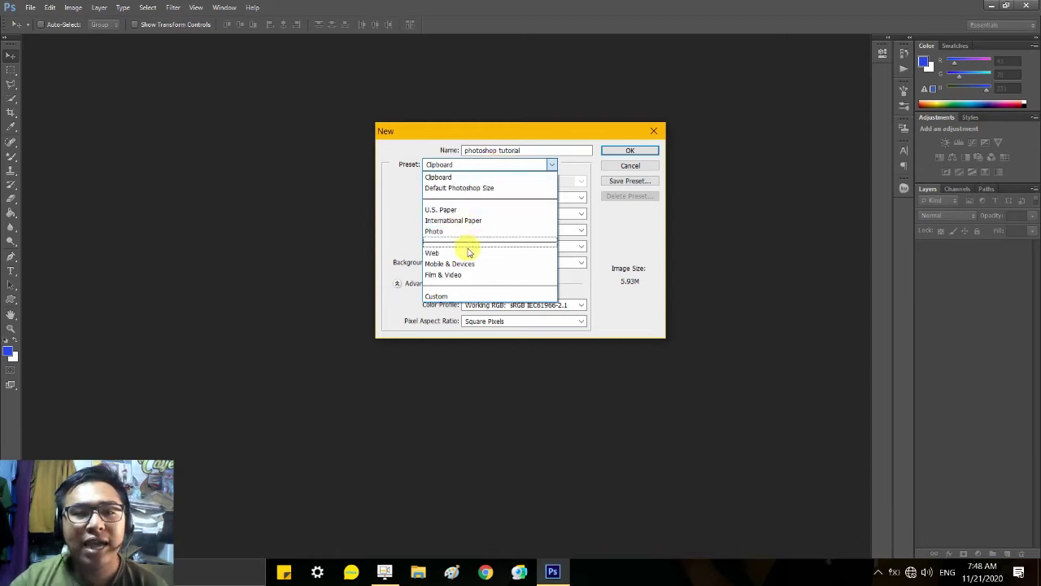
click(443, 298)
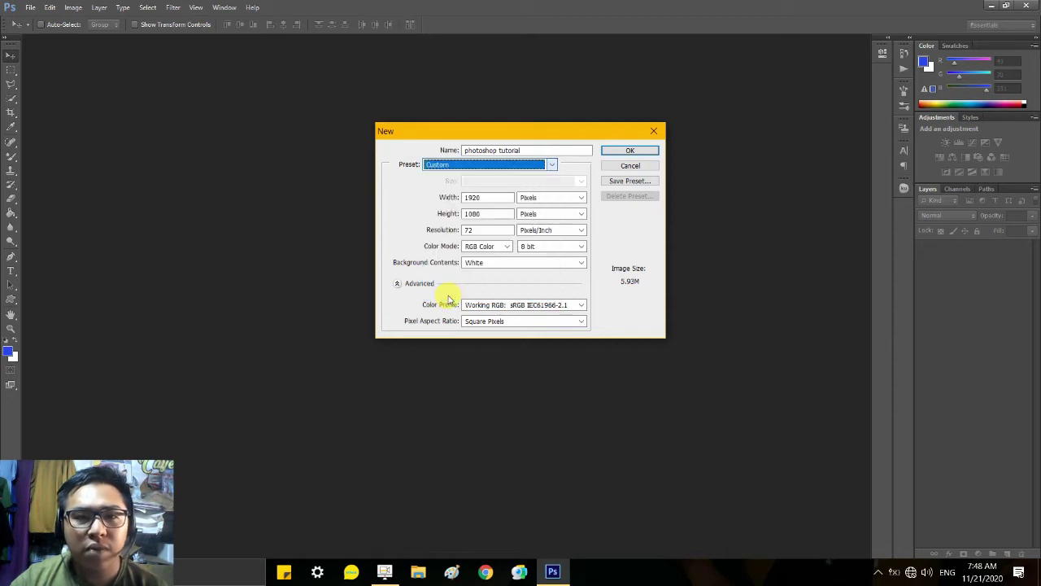
click(558, 198)
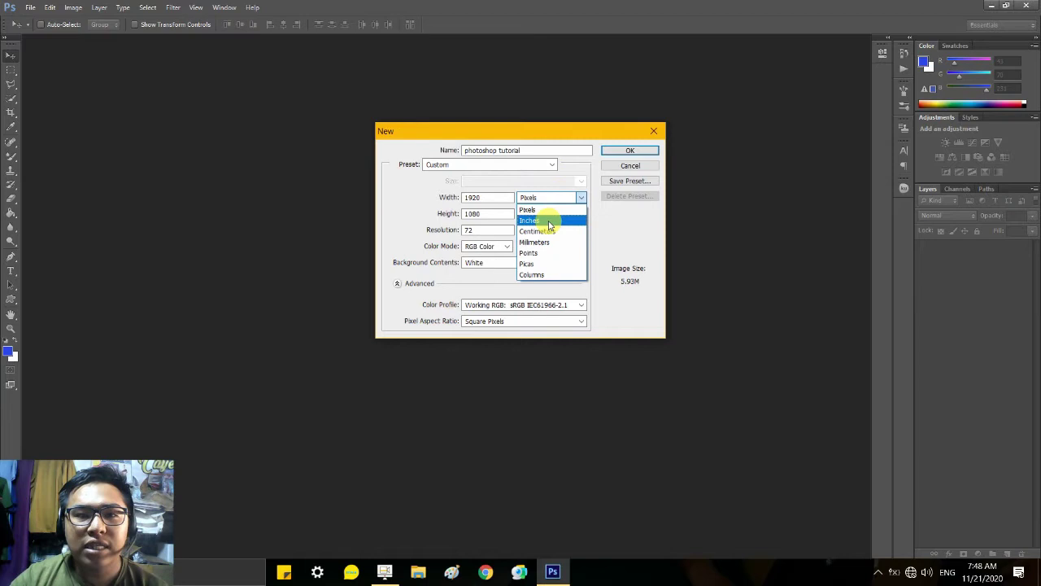
click(552, 220)
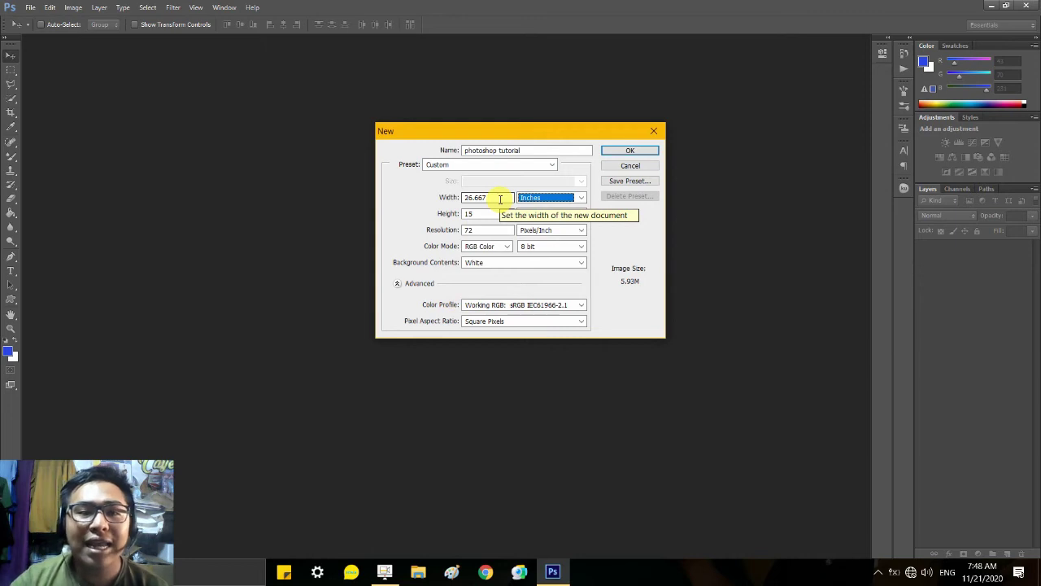
Set the size to 8 × 3.3 inches at 300 pixels/inch with 16-bit colour.
click(454, 200)
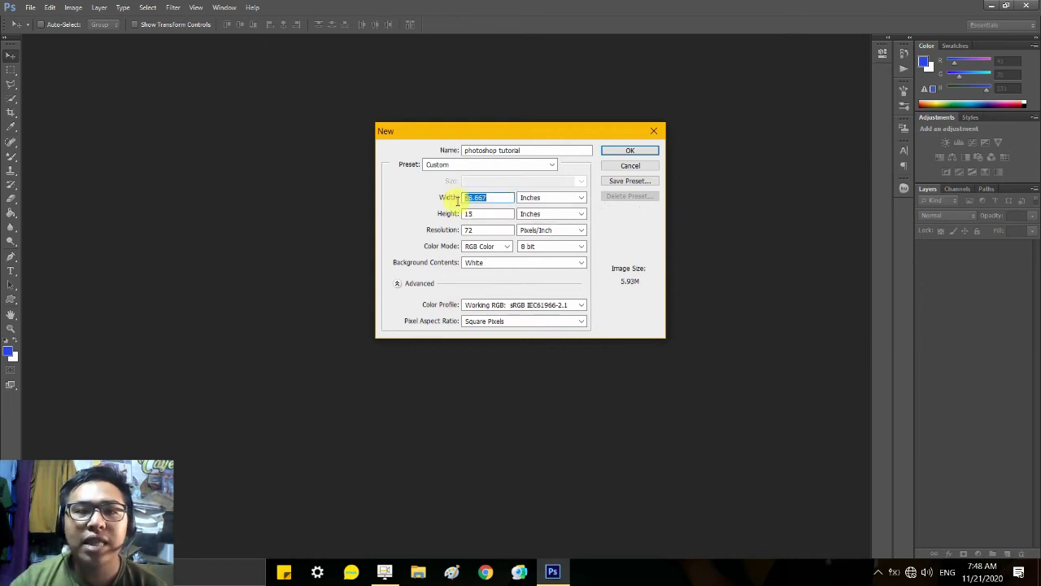
text(8)
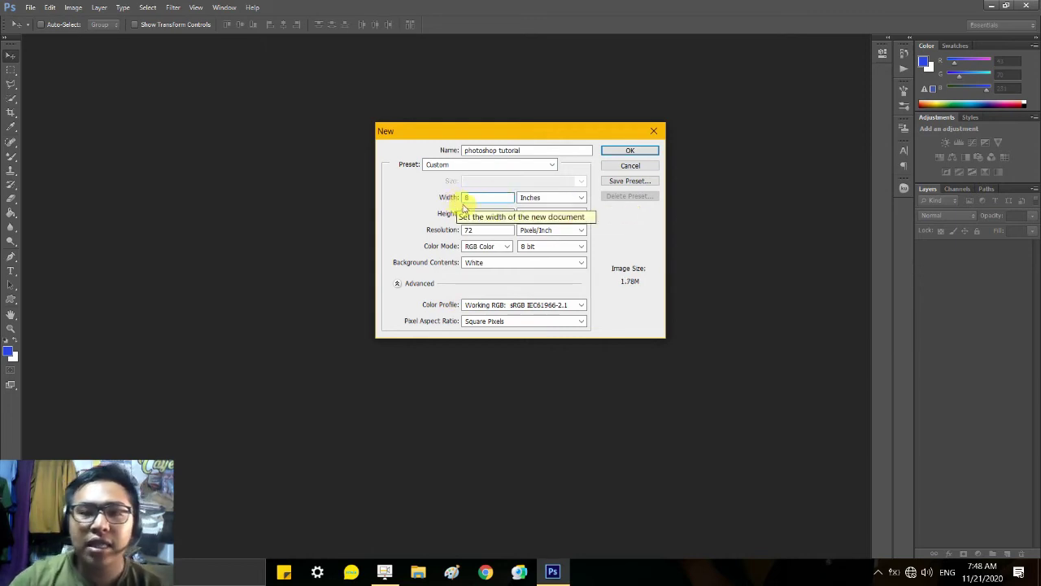
click(469, 213)
click(453, 213)
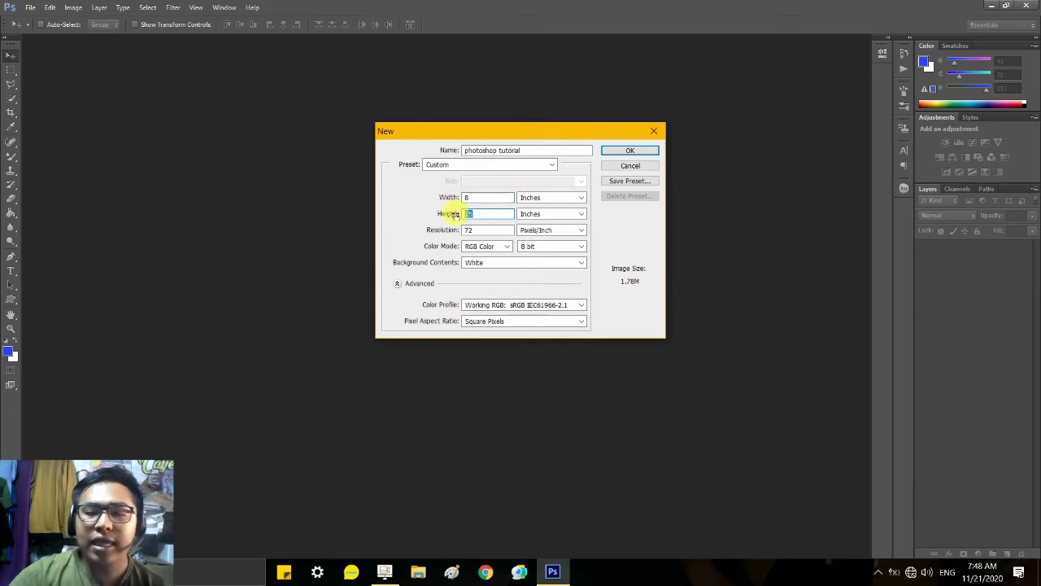
text(3.3)
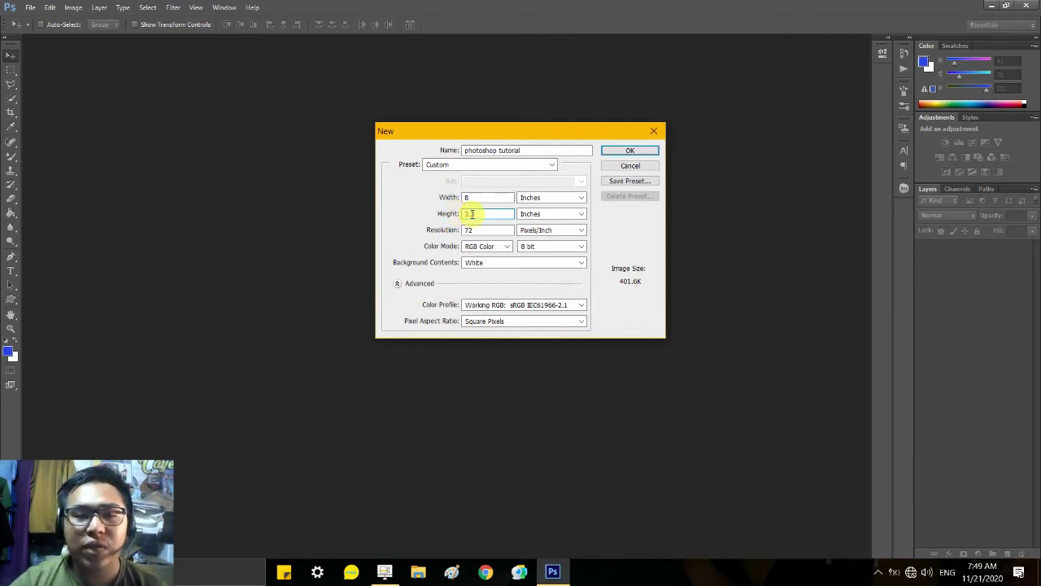
click(446, 232)
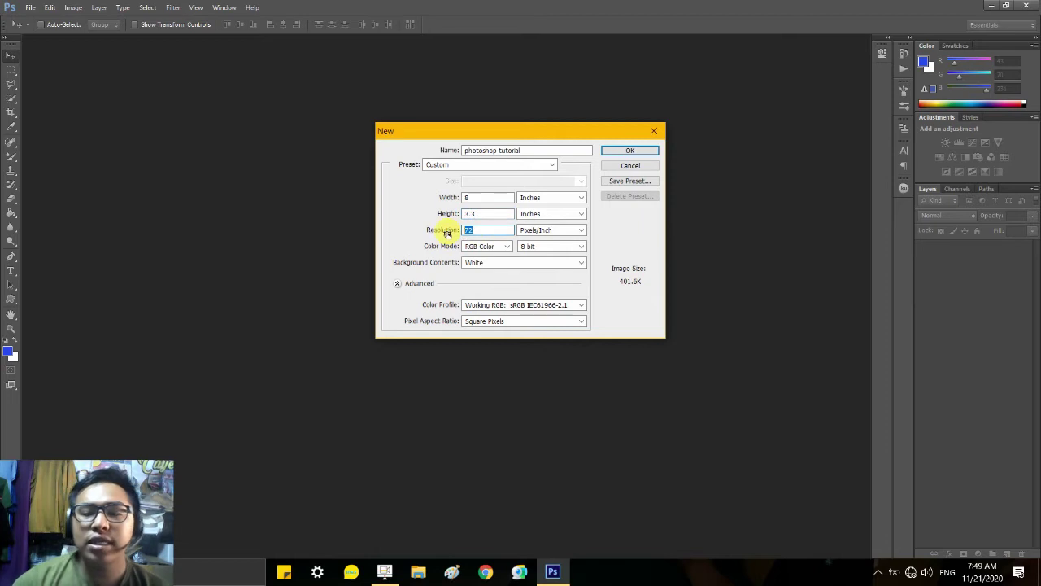
text(300)
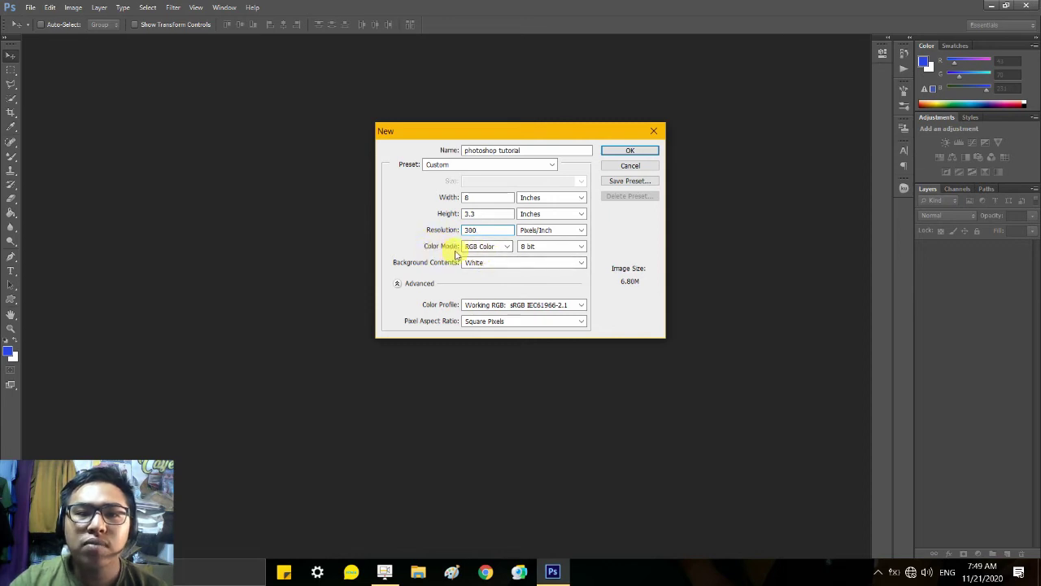
click(537, 246)
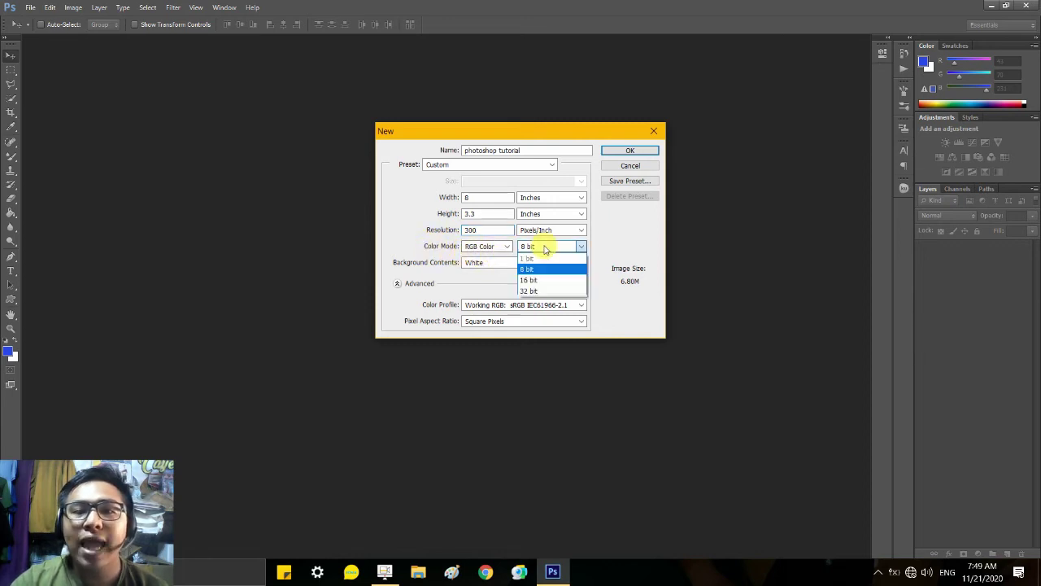
click(543, 281)
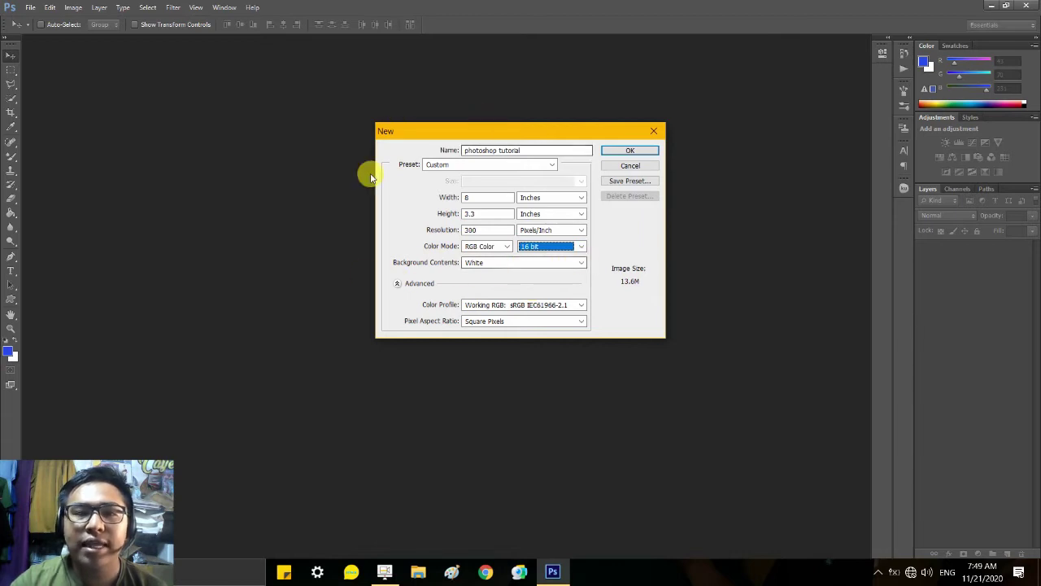
Create the new document, then browse to the Downloads folder to open an image.
click(633, 151)
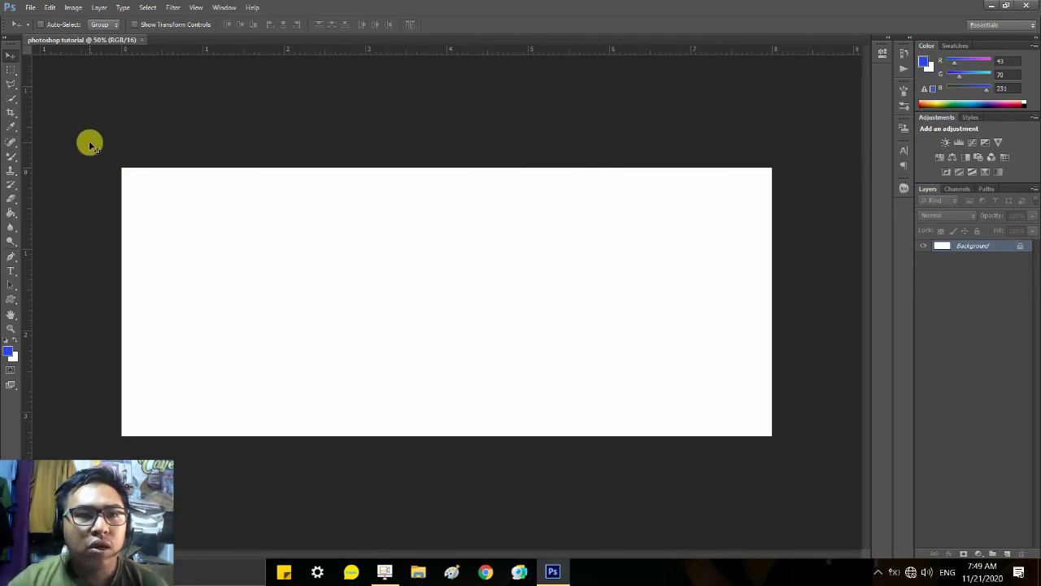
click(30, 7)
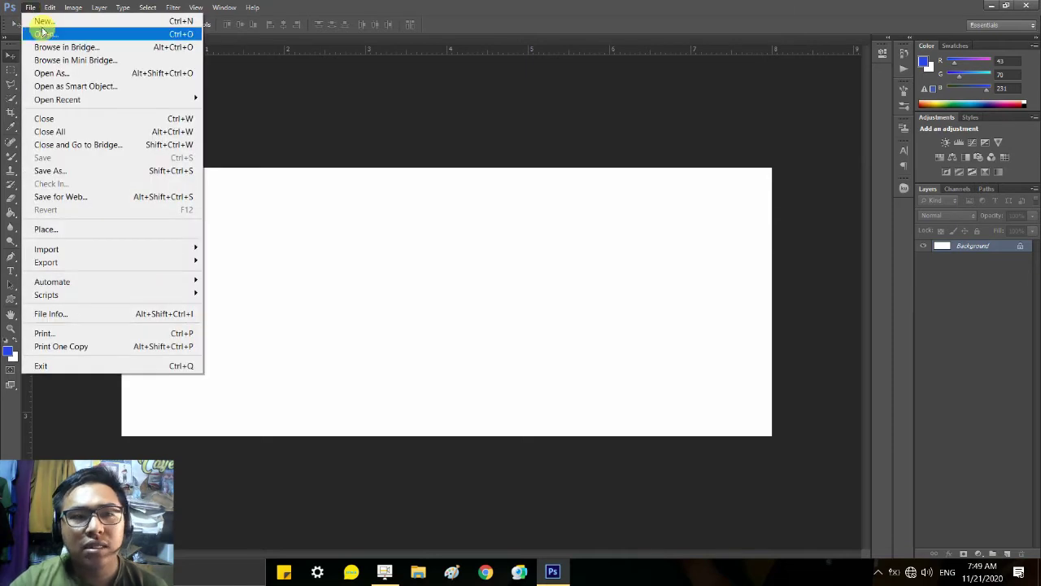
click(45, 34)
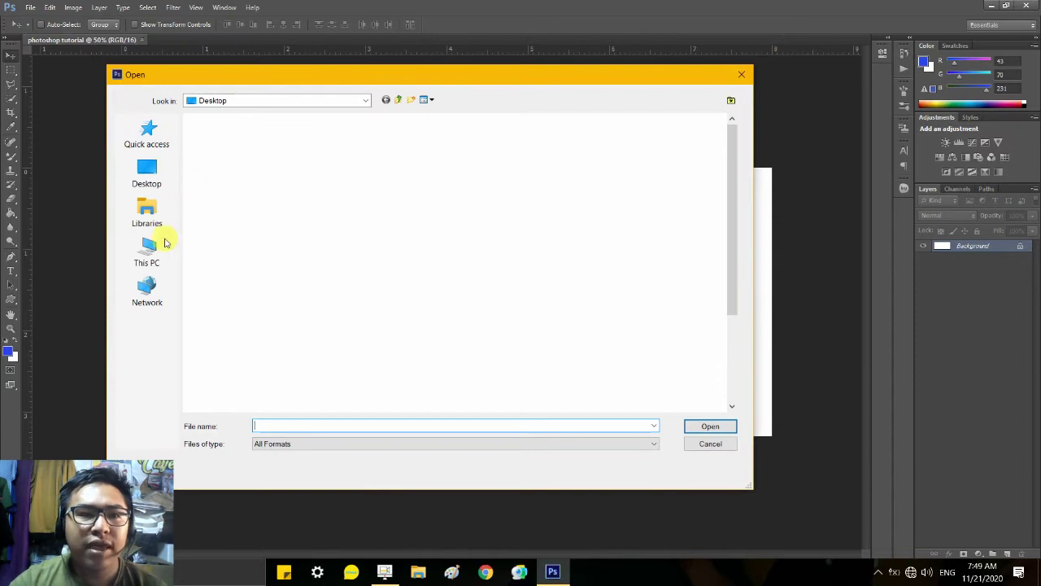
click(153, 253)
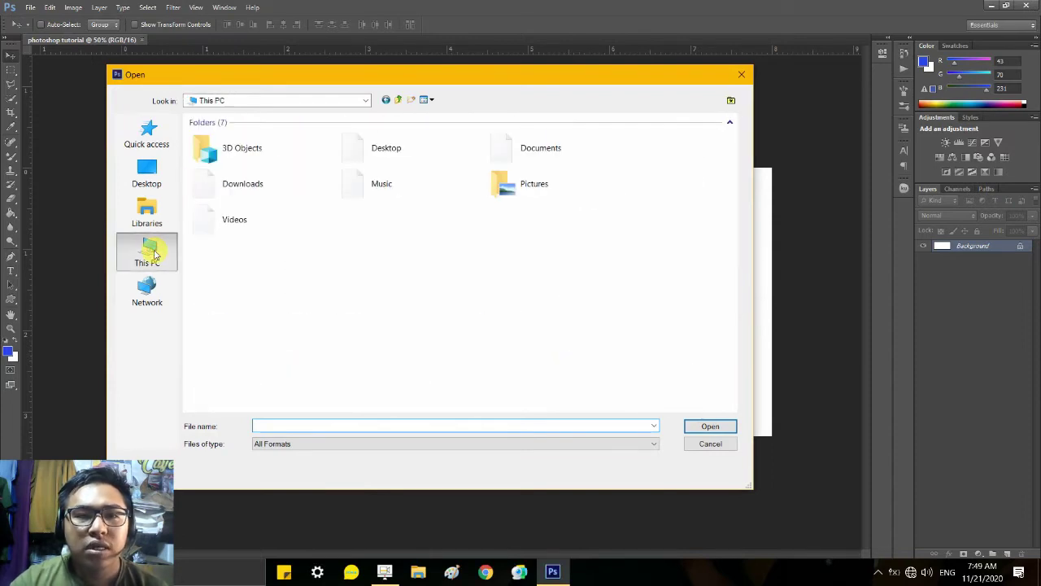
click(147, 210)
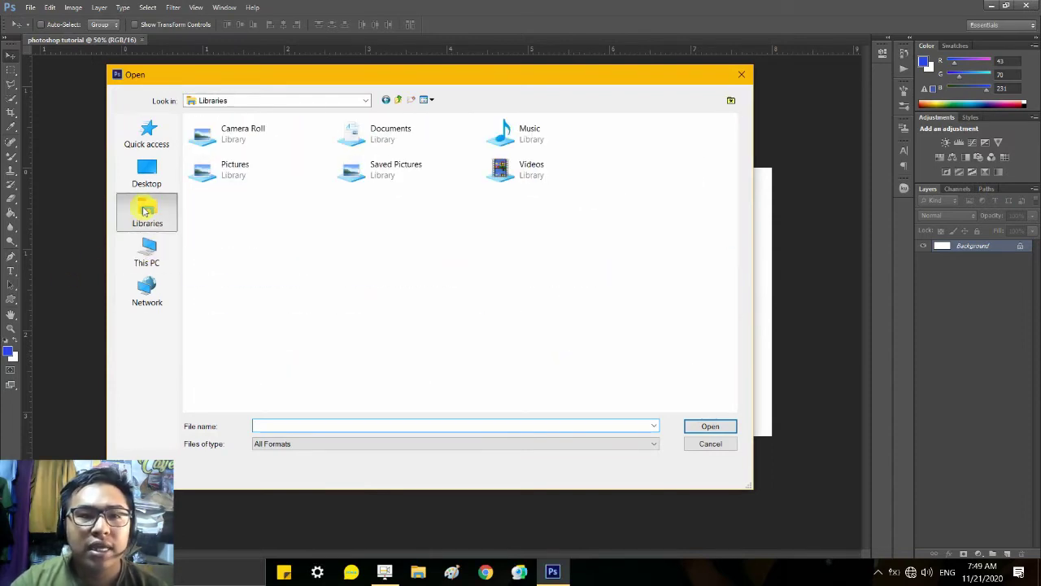
click(146, 259)
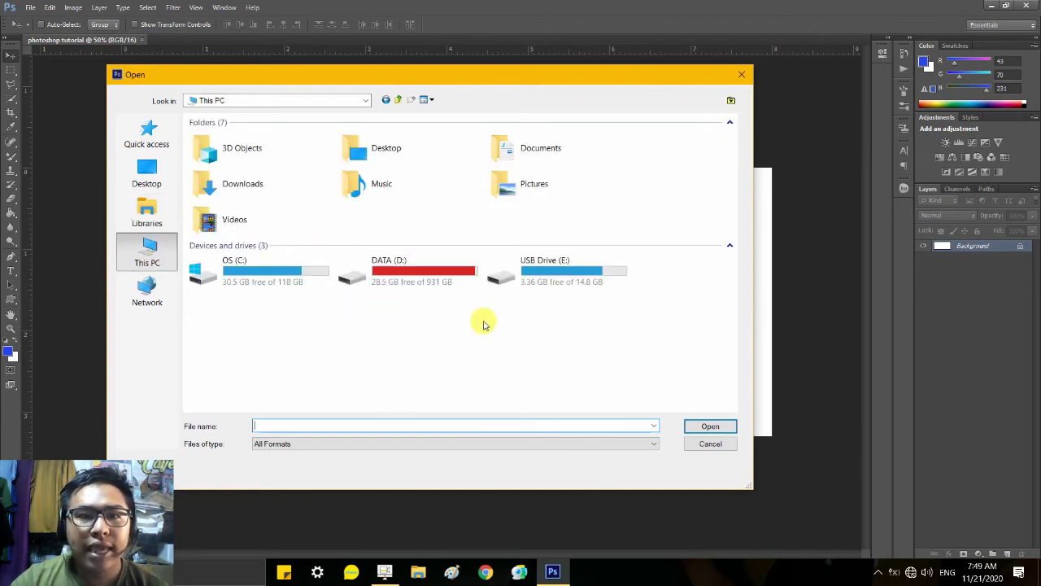
double_click(240, 195)
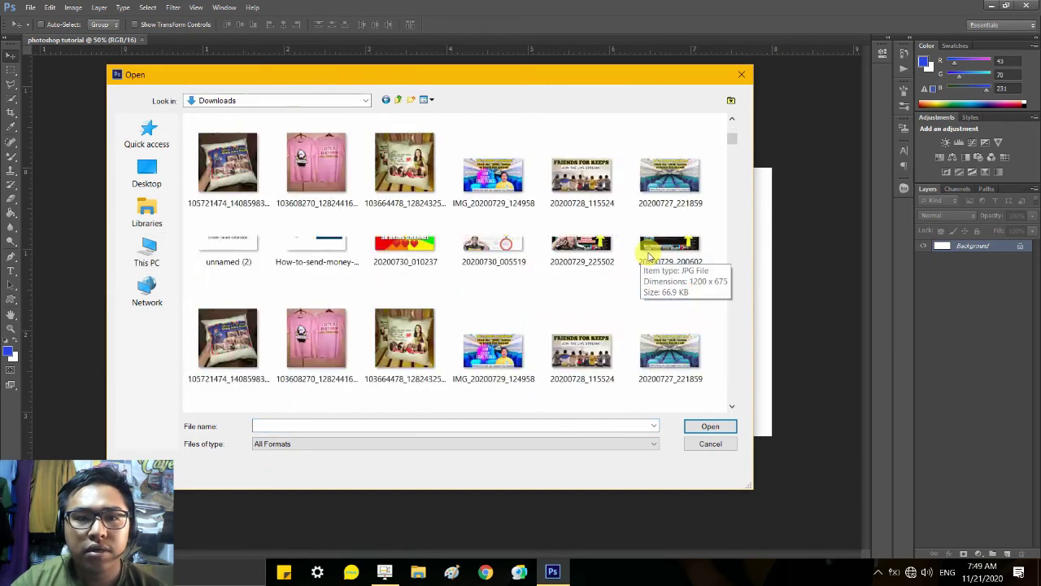
Scroll through the Downloads thumbnails and select the pngtree wooden-panel image.
scroll(648, 257, down, 5)
scroll(649, 257, down, 2)
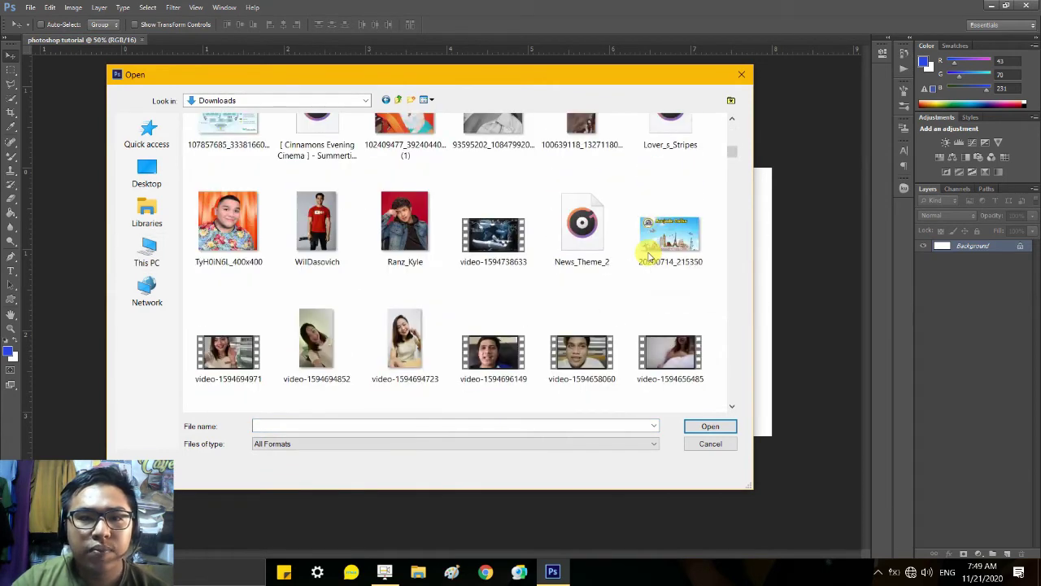
scroll(649, 257, down, 6)
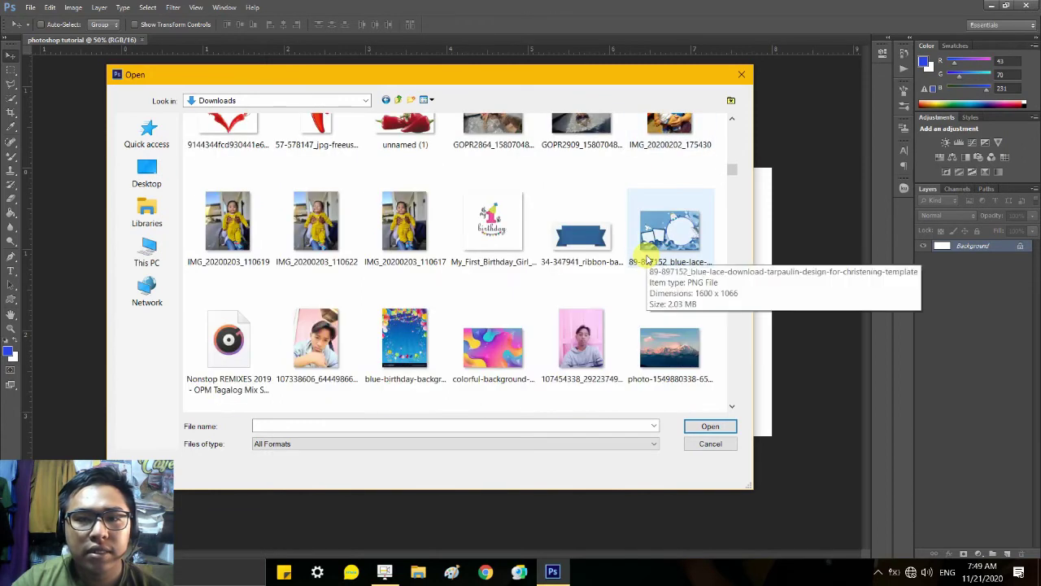
scroll(642, 259, down, 3)
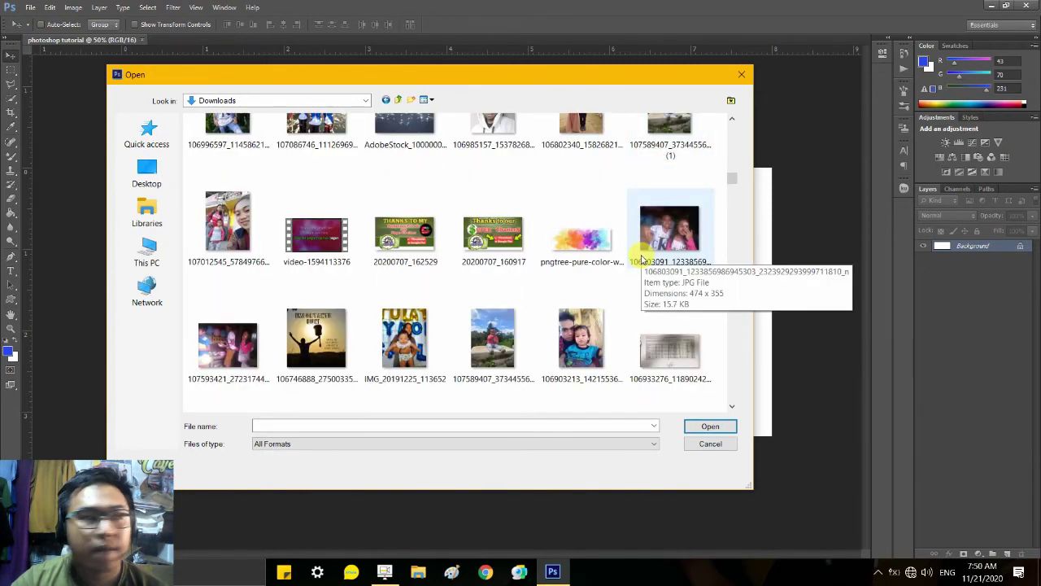
scroll(643, 258, down, 3)
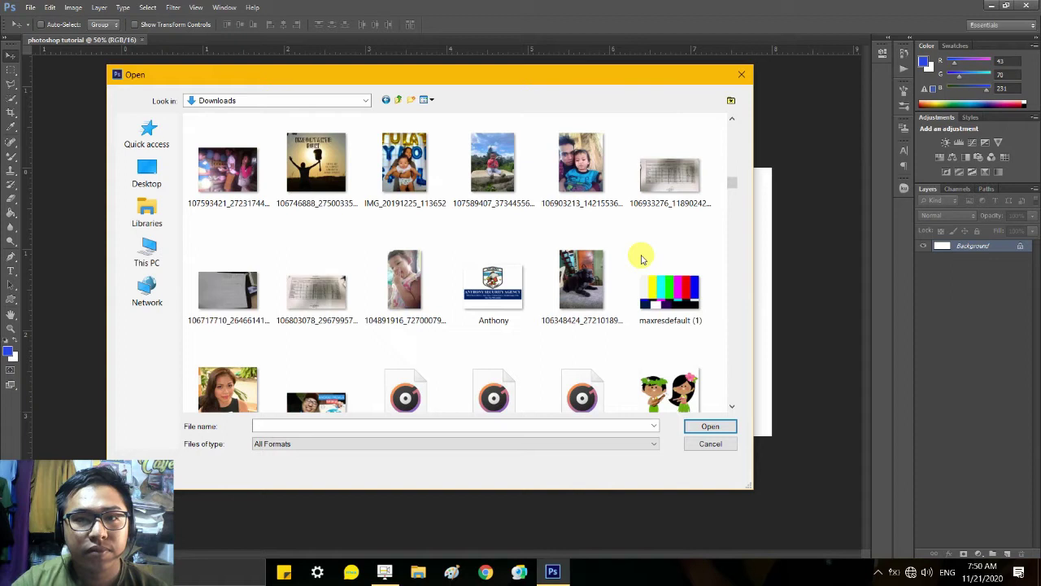
scroll(642, 258, down, 8)
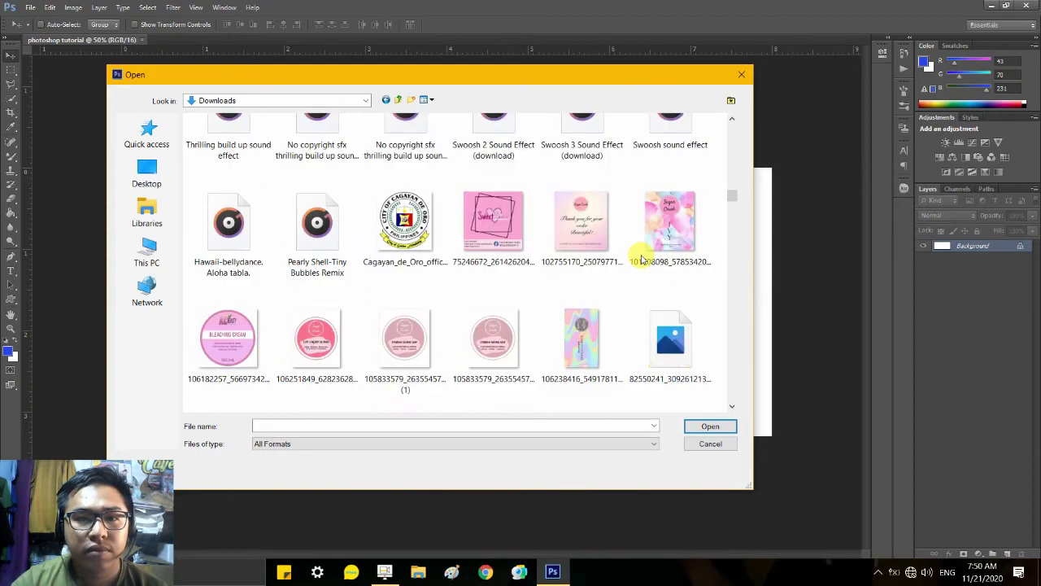
scroll(642, 258, down, 3)
scroll(642, 259, down, 10)
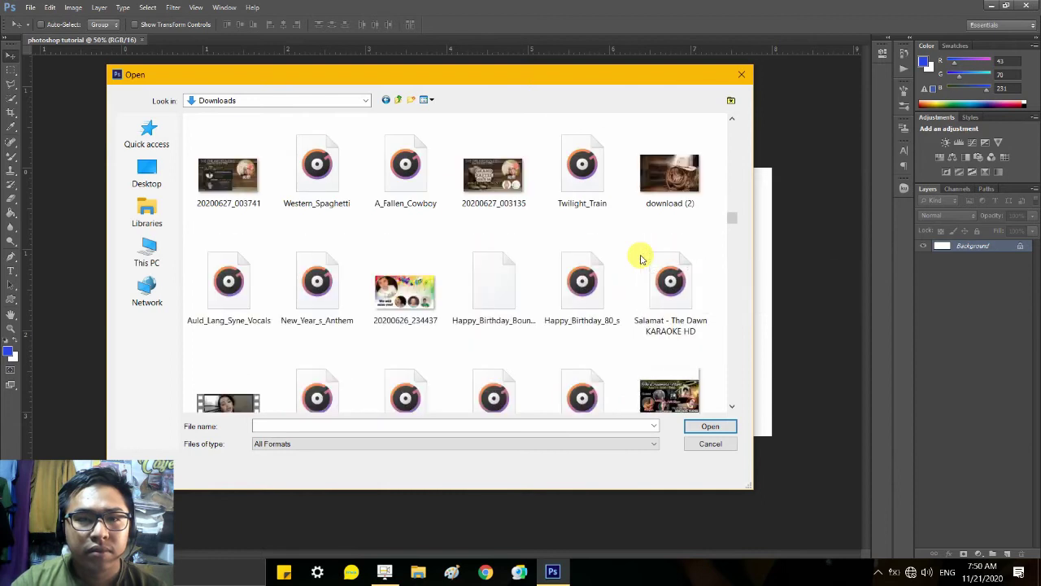
scroll(642, 259, down, 6)
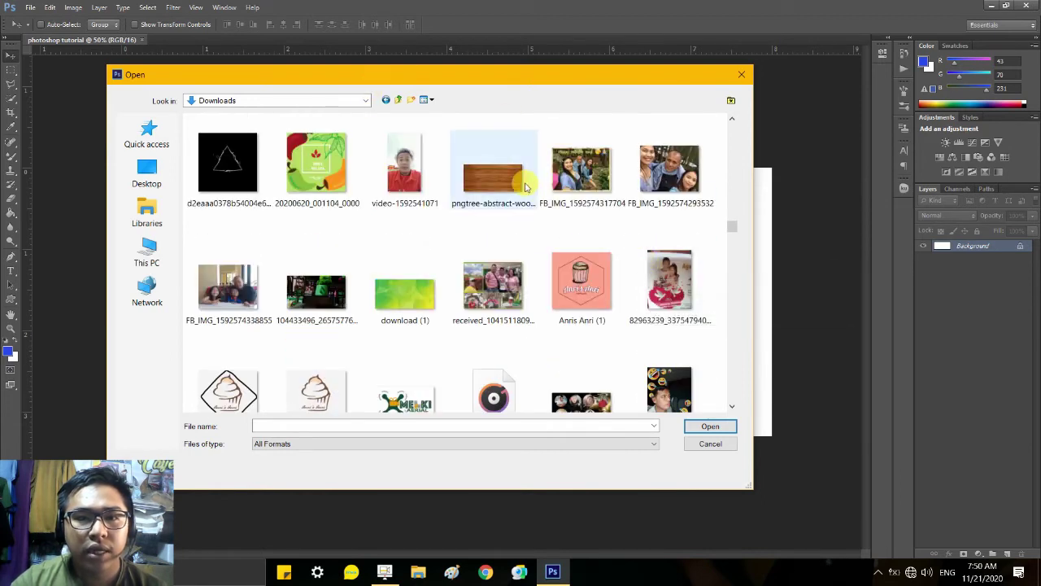
click(493, 175)
Open the wooden-panel image and convert its locked Background into Layer 0.
click(726, 427)
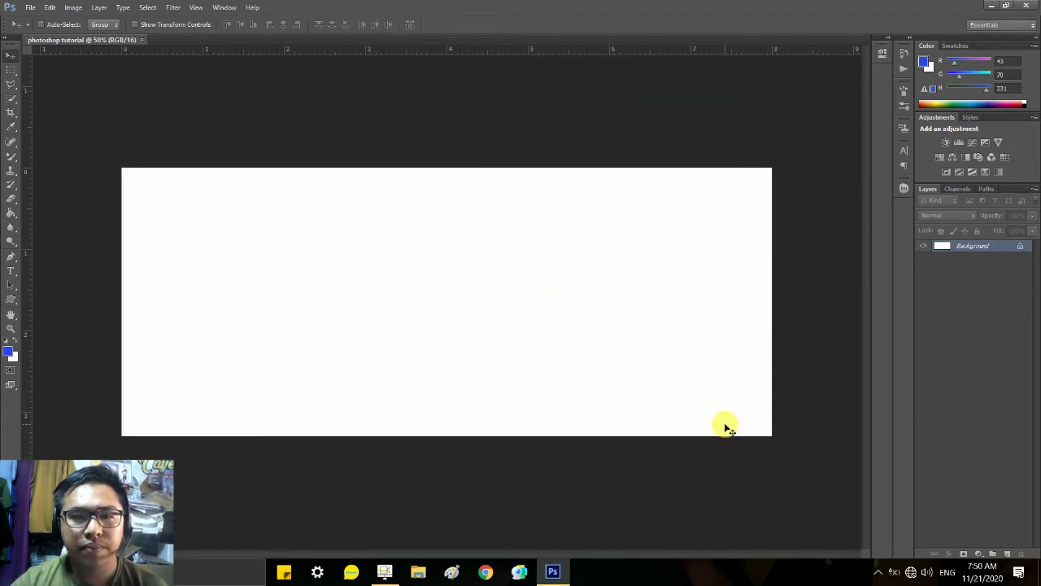
click(59, 40)
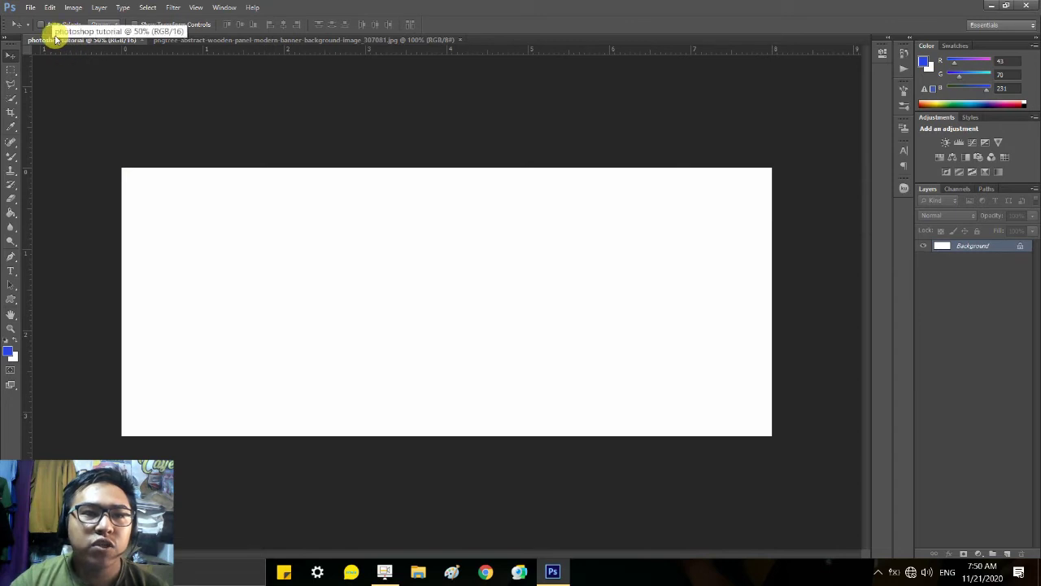
click(231, 41)
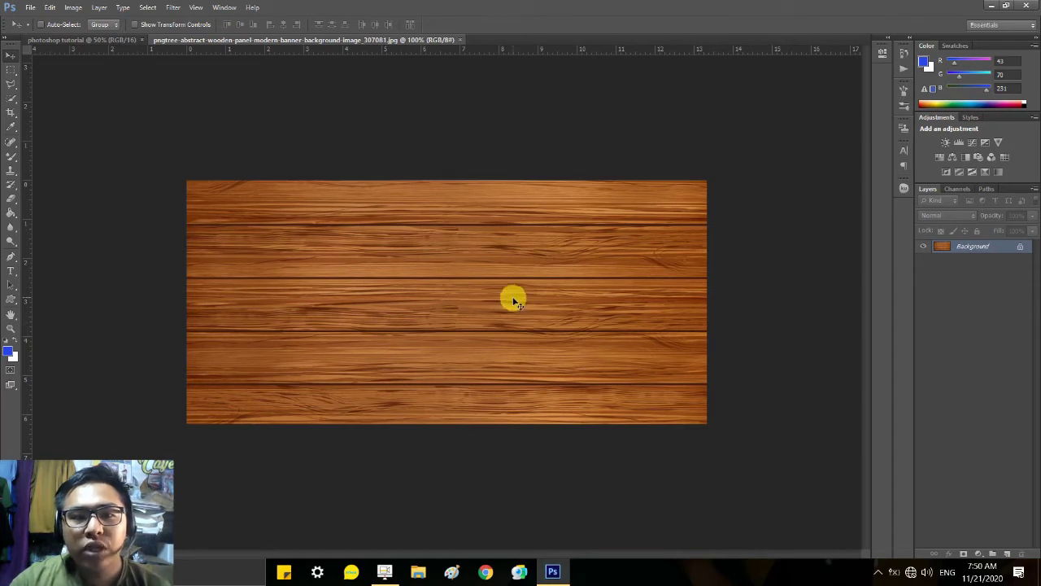
click(90, 42)
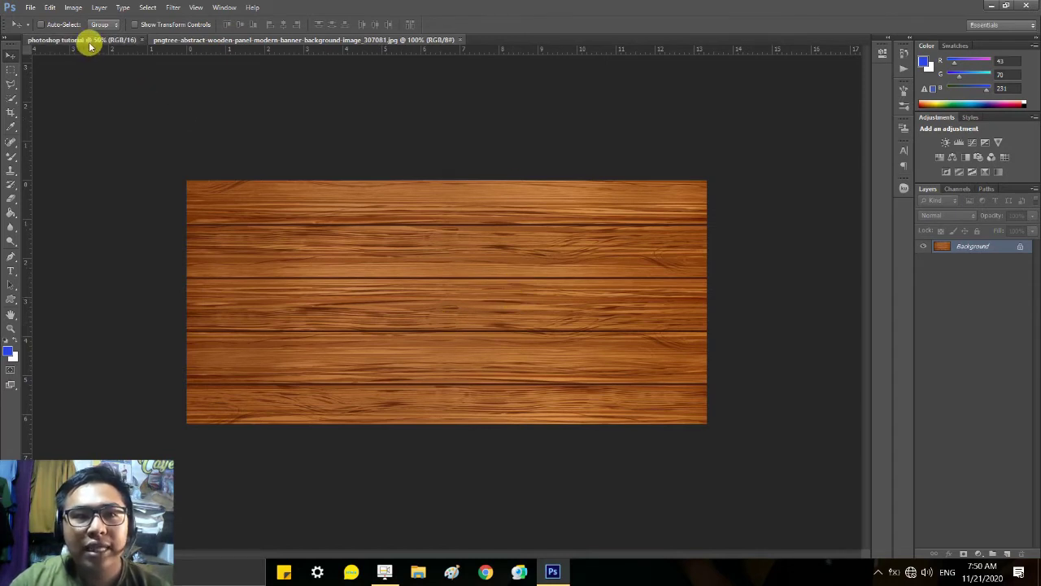
click(274, 41)
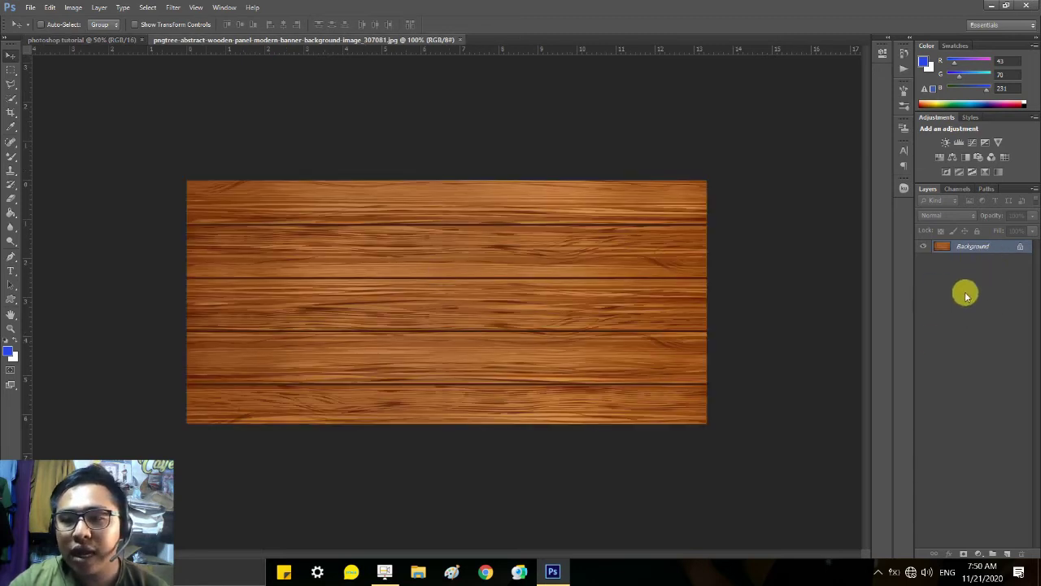
double_click(976, 248)
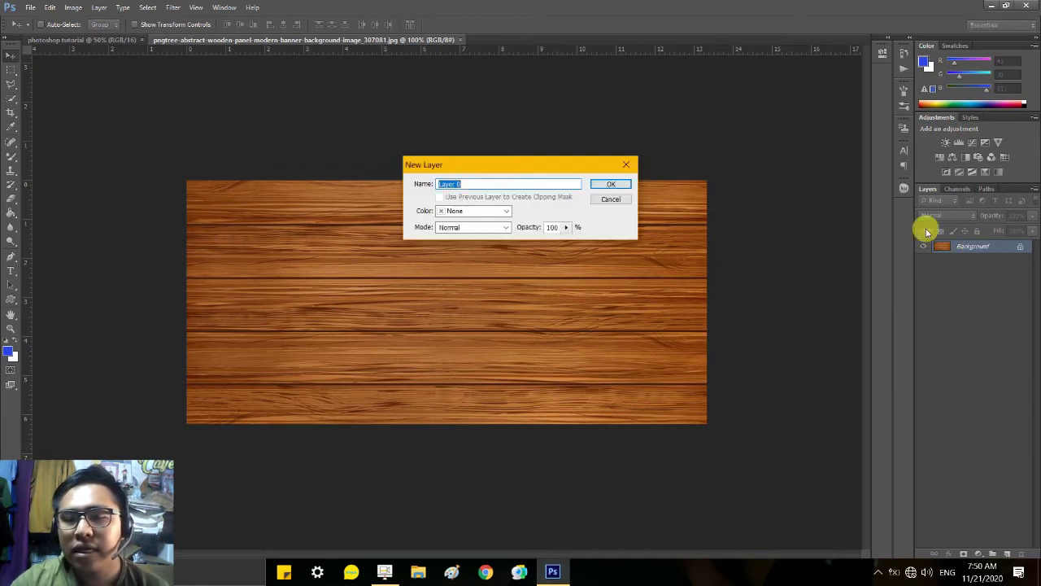
click(611, 186)
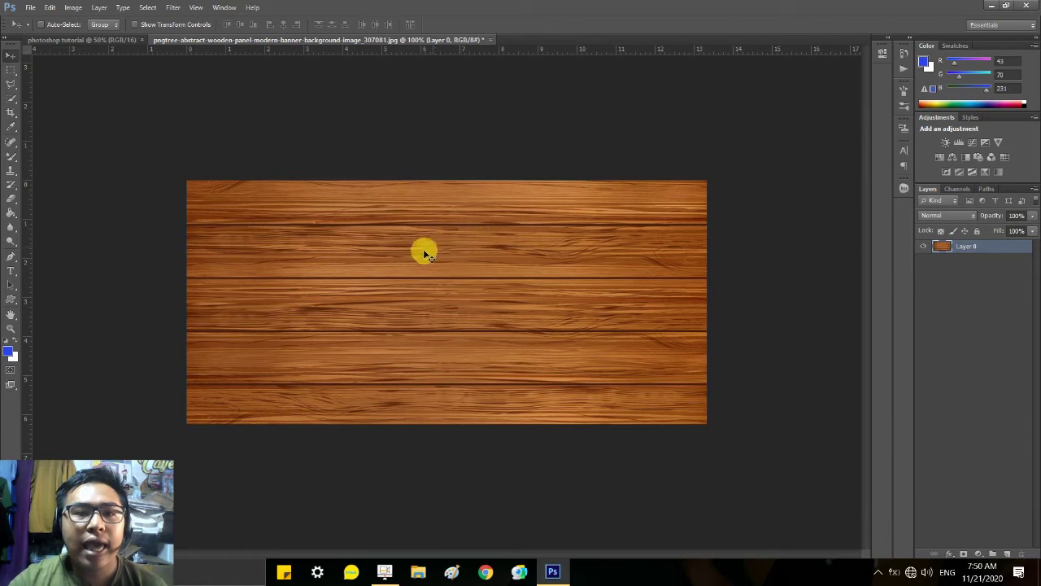
Drag the wood planks into the photoshop tutorial document and scale them to fill the canvas.
drag(440, 272, 425, 313)
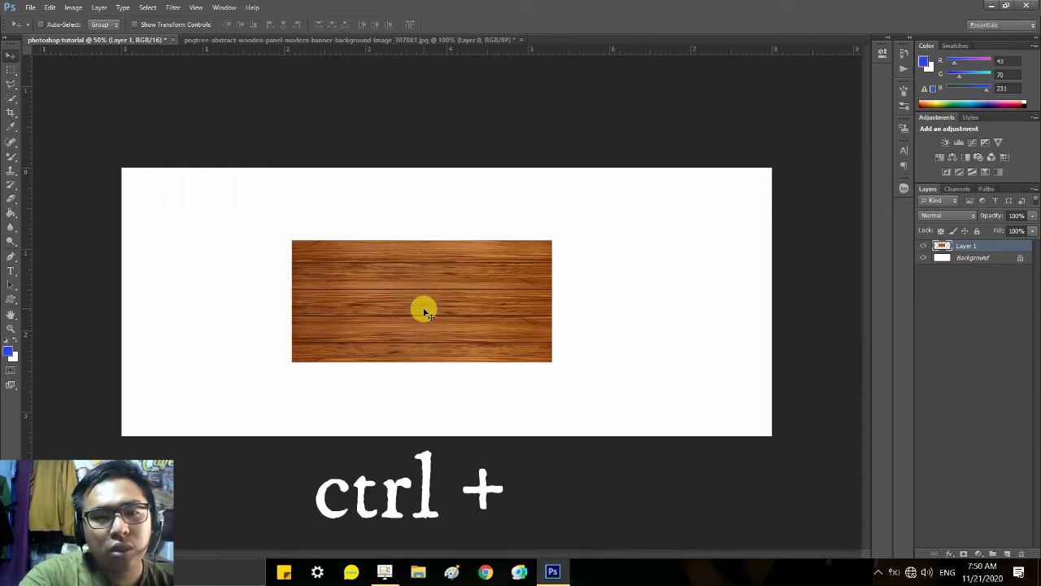
key(ctrl+t)
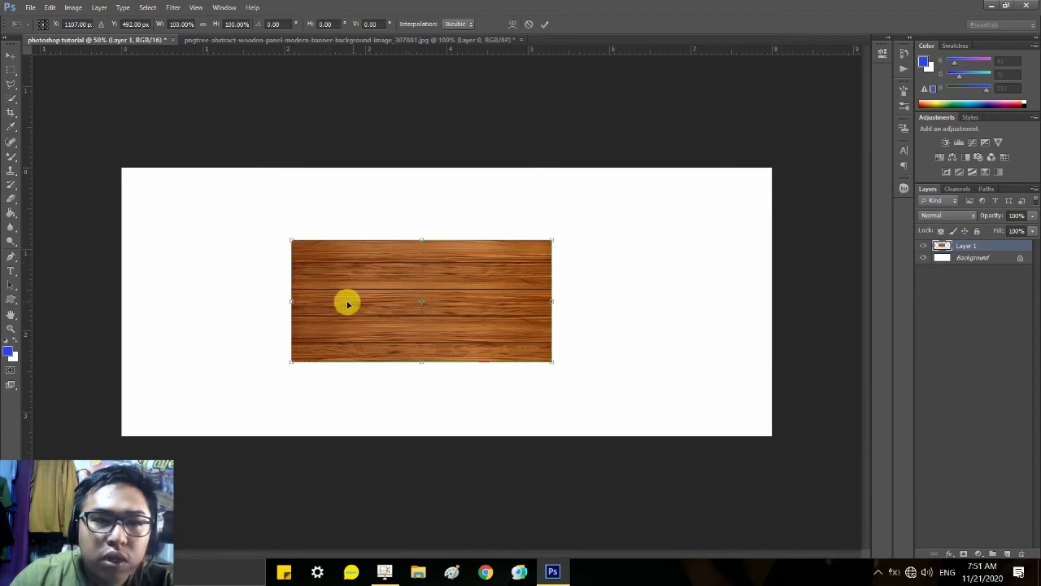
drag(480, 314, 346, 252)
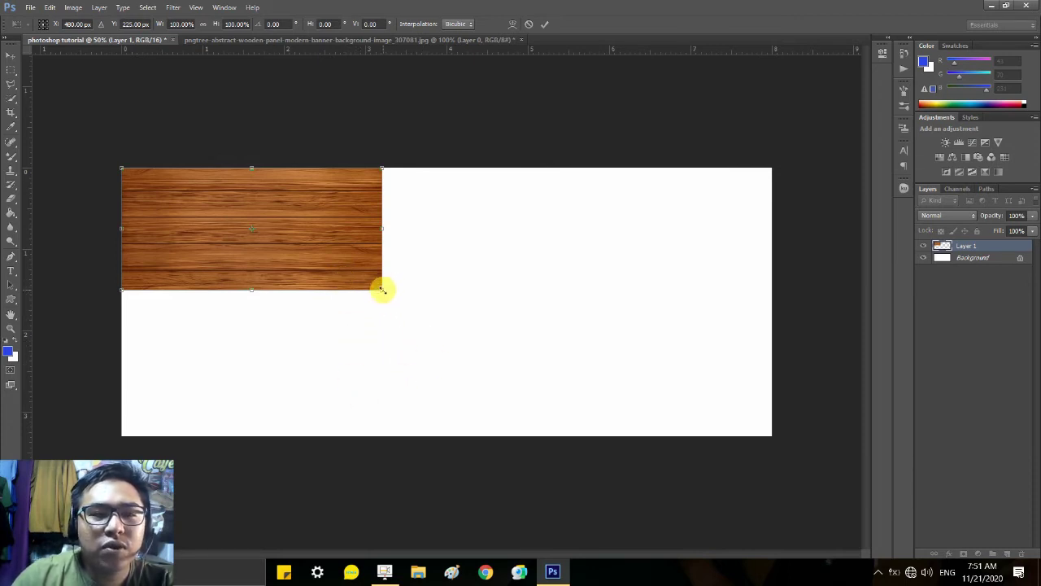
drag(381, 290, 770, 389)
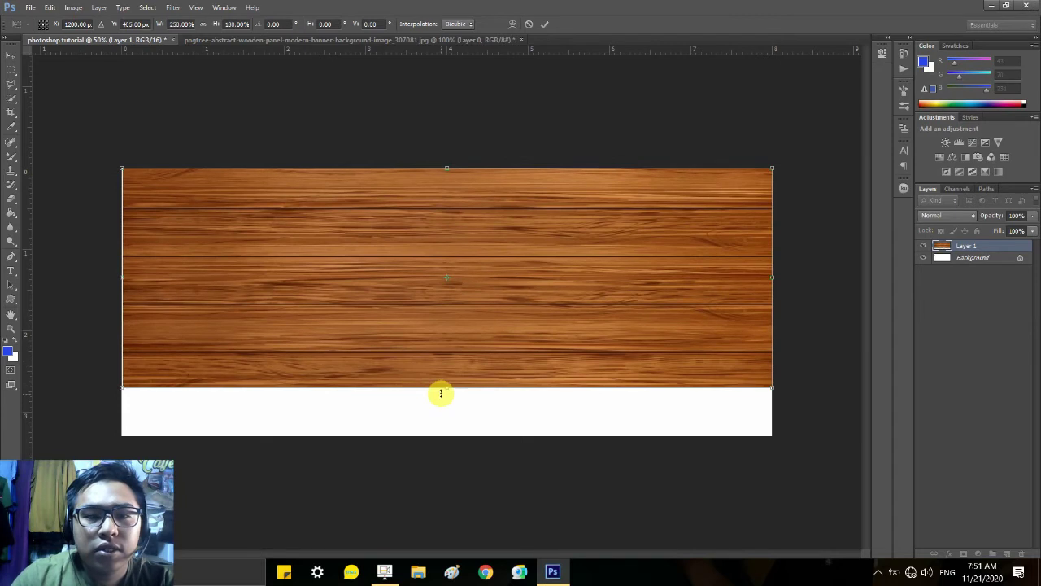
drag(447, 390, 450, 437)
drag(121, 304, 117, 302)
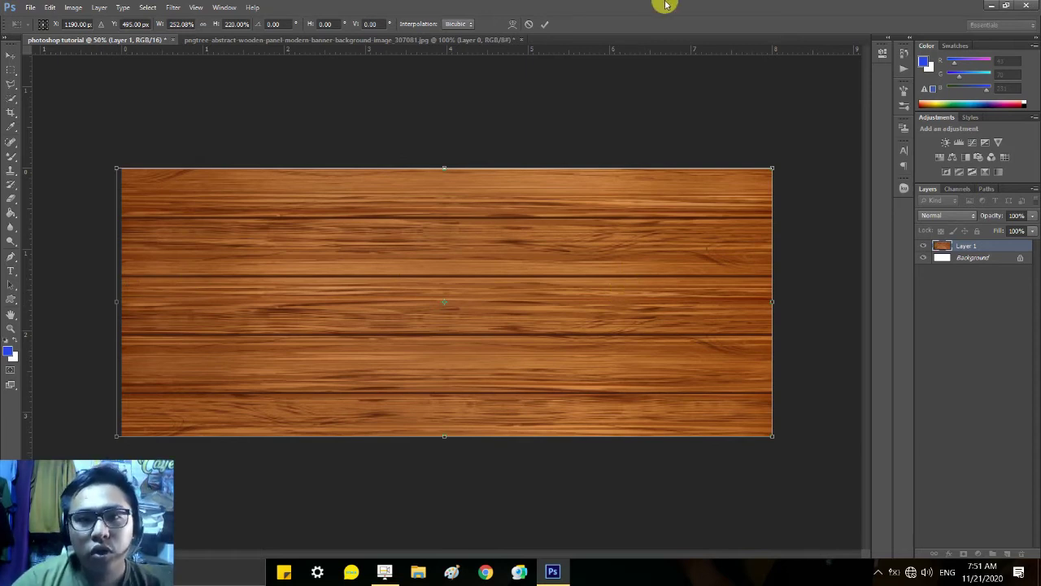
click(545, 25)
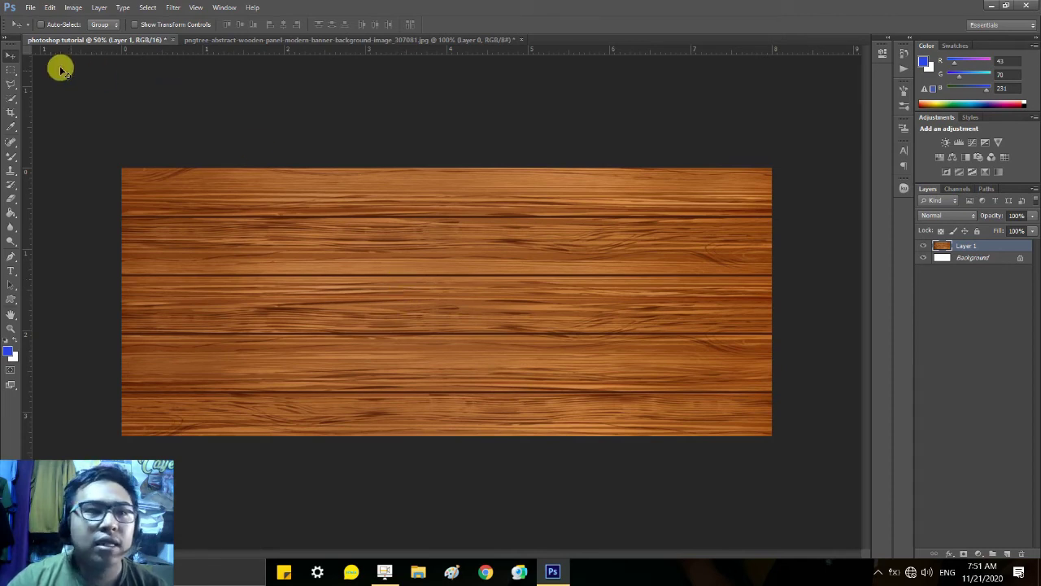
Open Screenshot (2183).png from the Desktop.
click(30, 7)
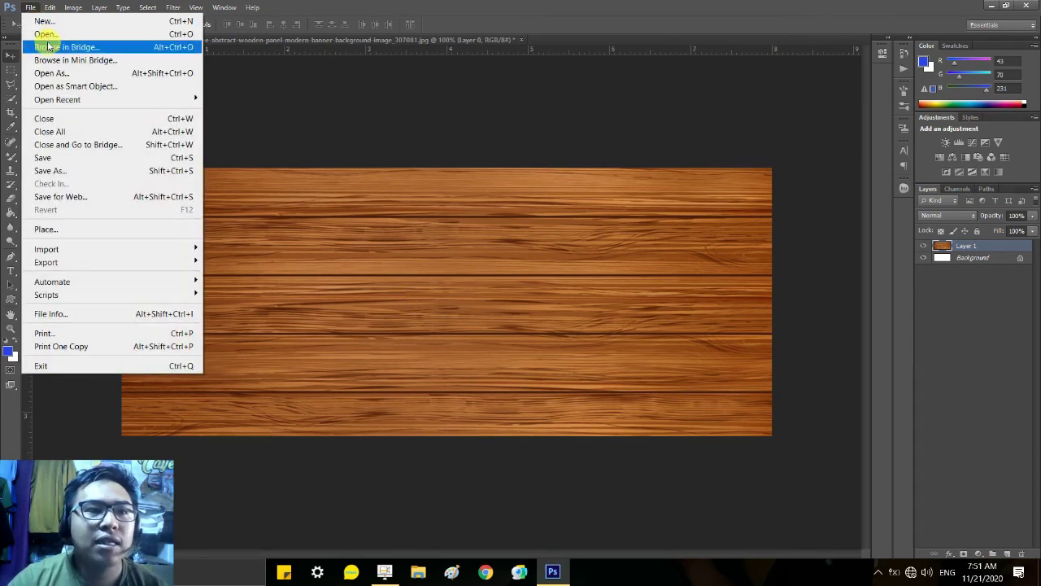
click(43, 34)
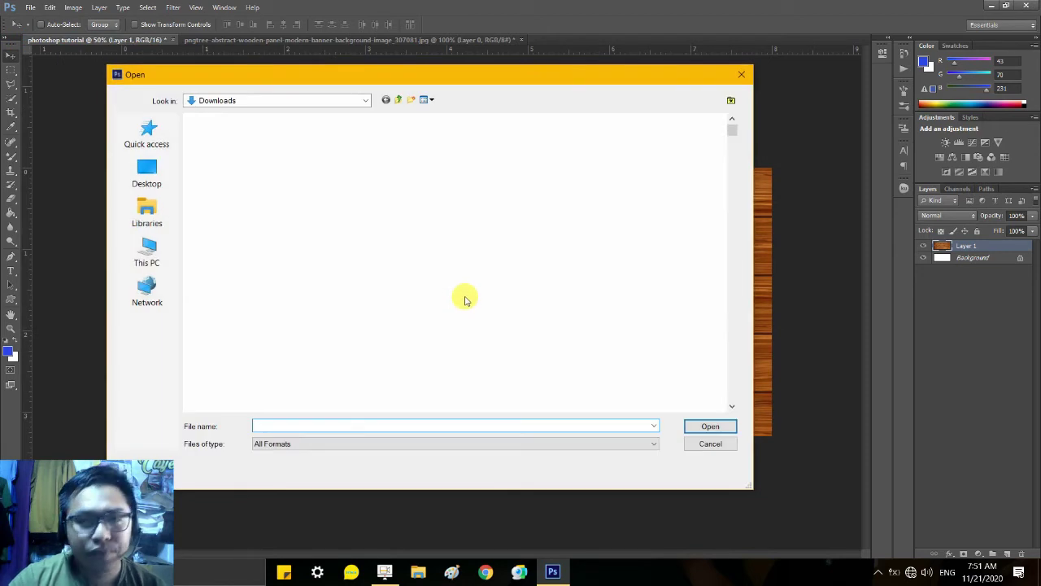
click(147, 169)
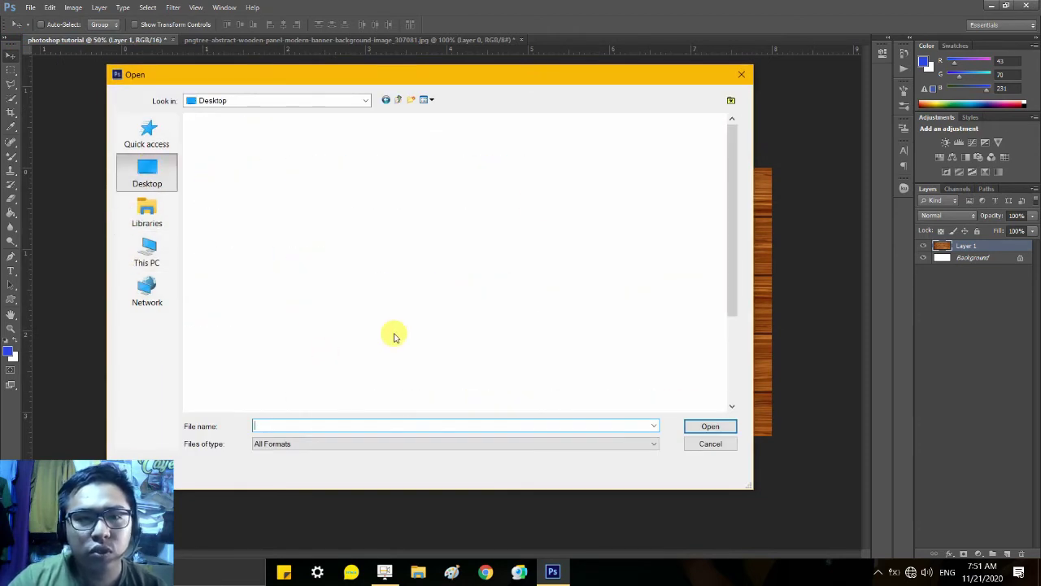
scroll(361, 253, down, 5)
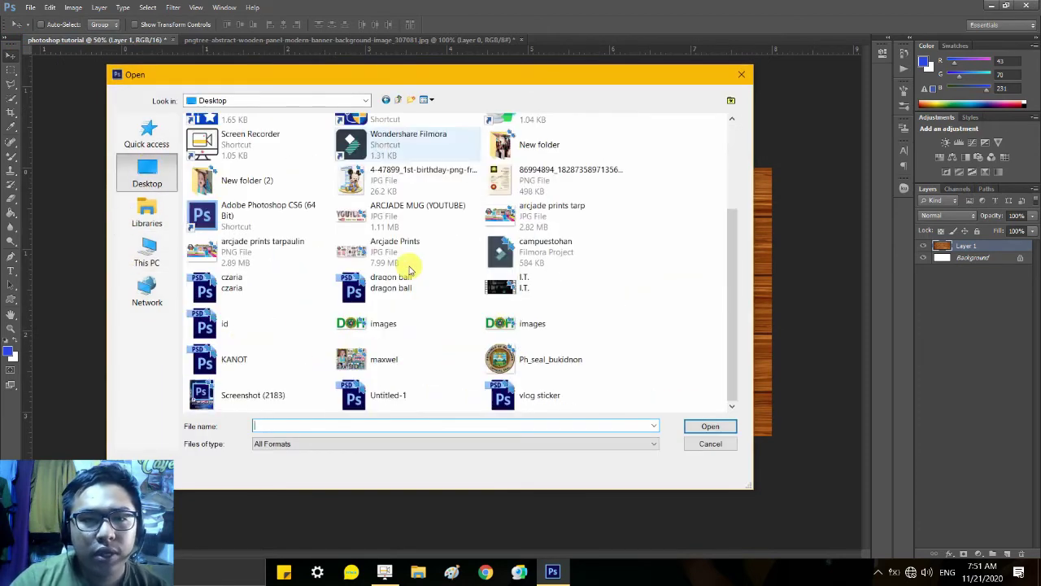
click(244, 391)
click(711, 427)
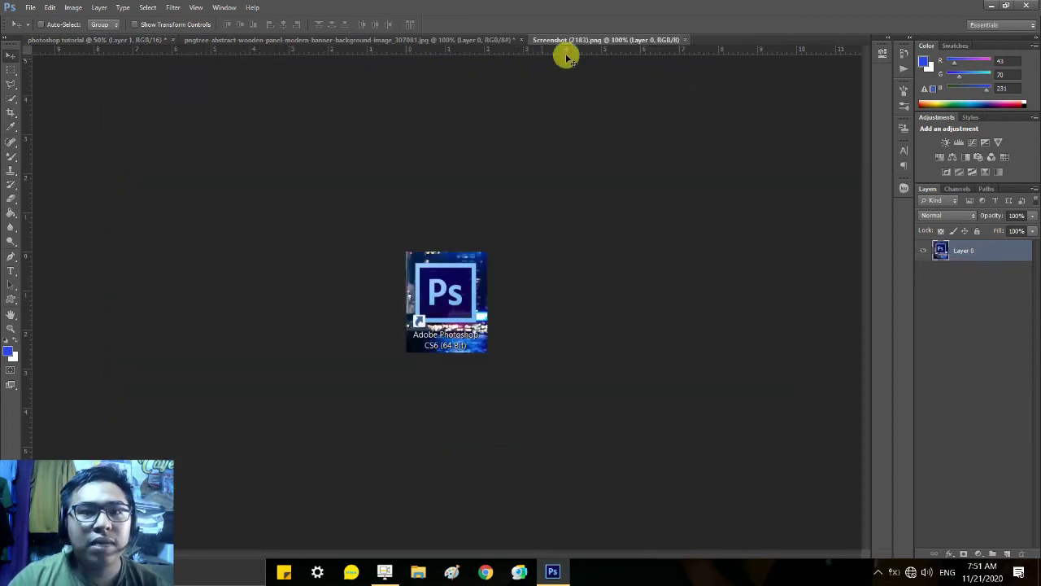
Close the wooden-panel source document, answering the save prompt.
click(448, 40)
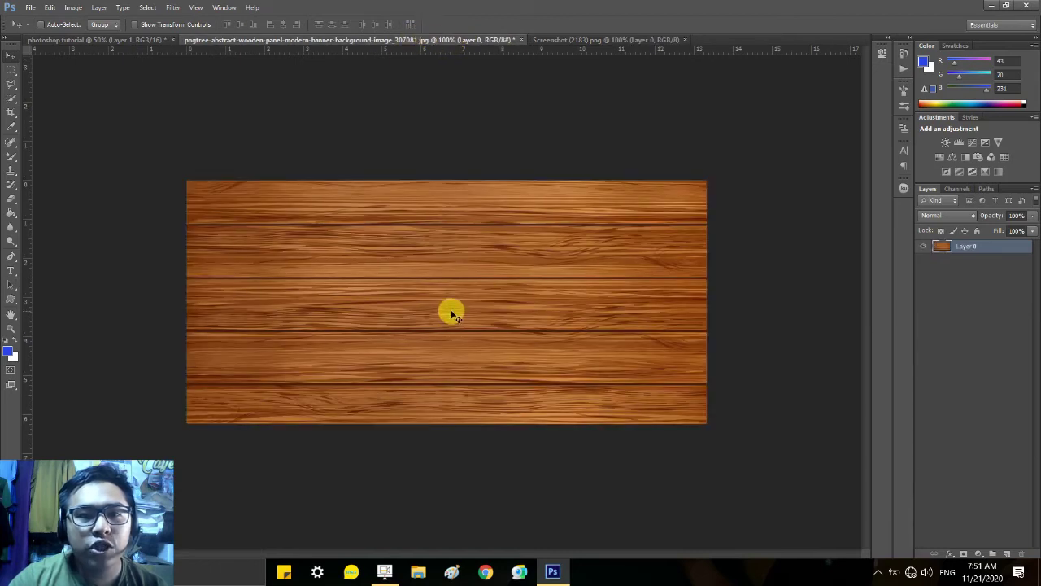
click(121, 42)
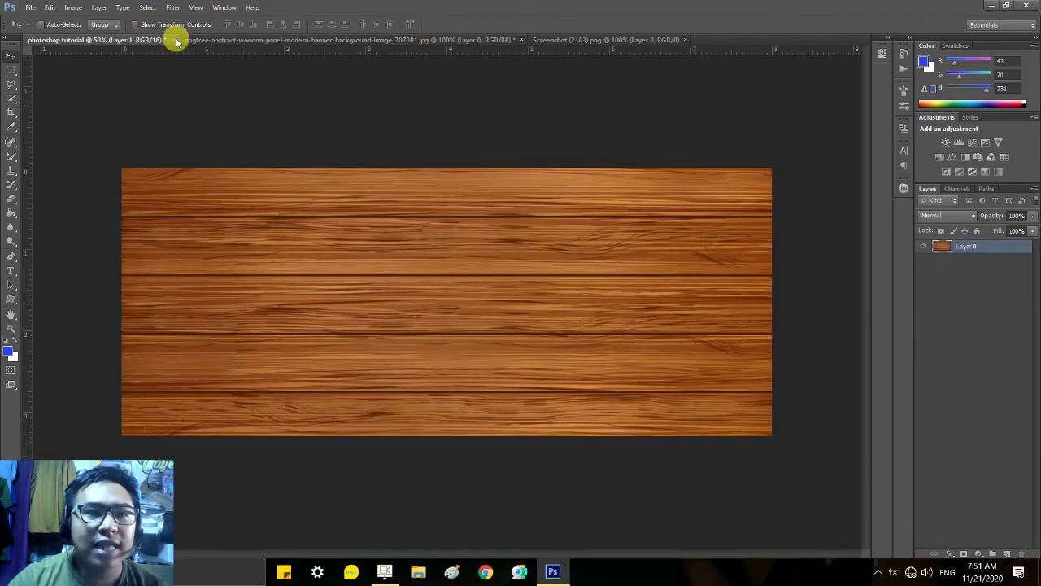
click(378, 41)
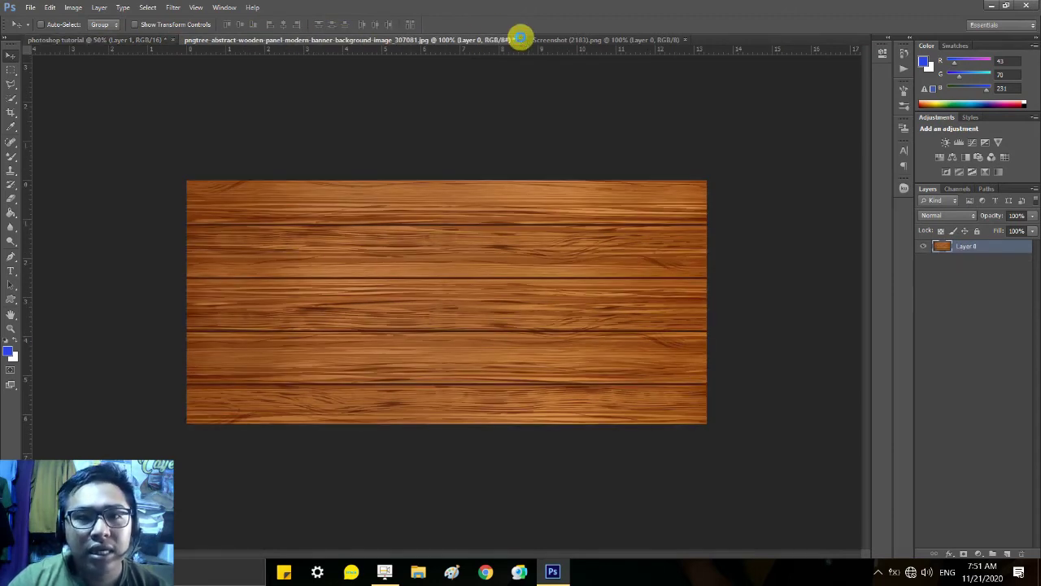
click(520, 38)
click(521, 216)
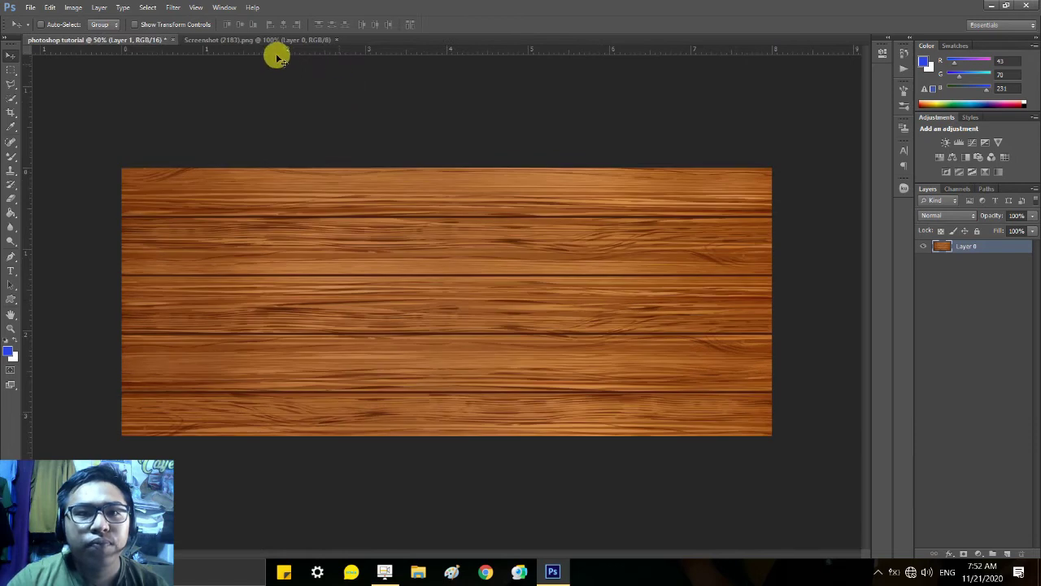
Drag the Photoshop logo into the banner and scale it to about 435% at the left.
click(248, 41)
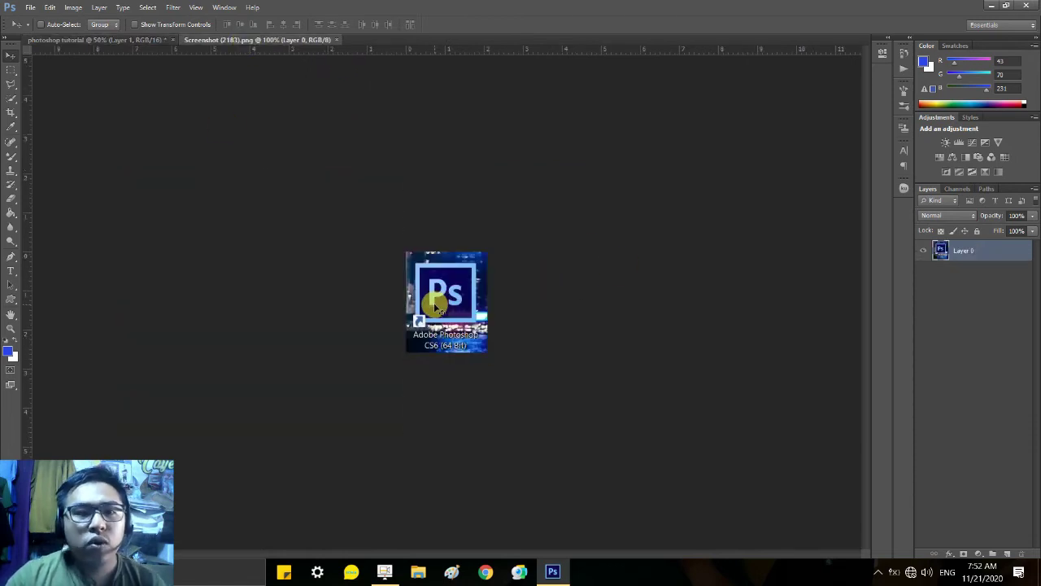
drag(435, 305, 263, 294)
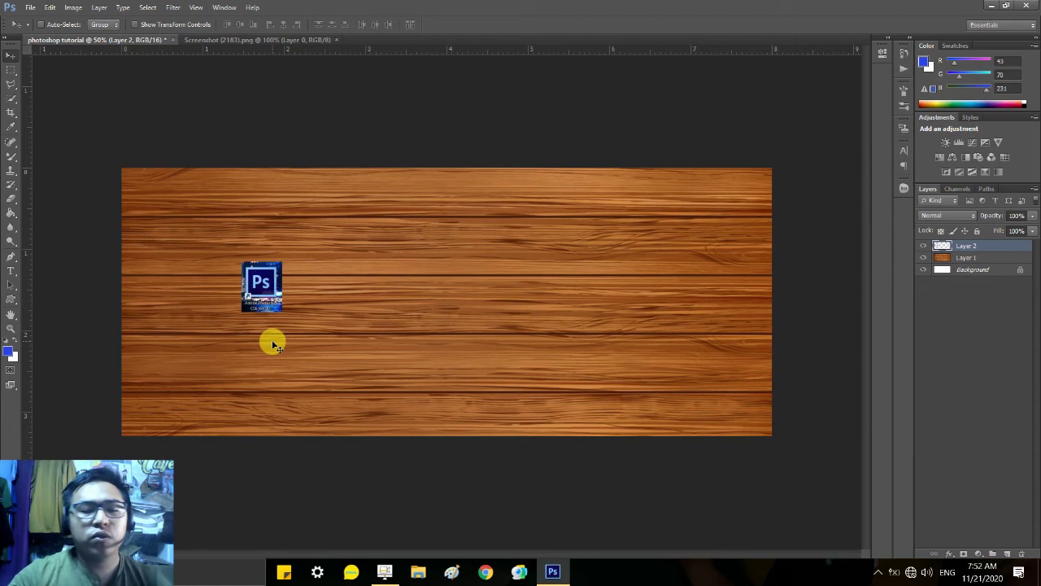
key(ctrl+t)
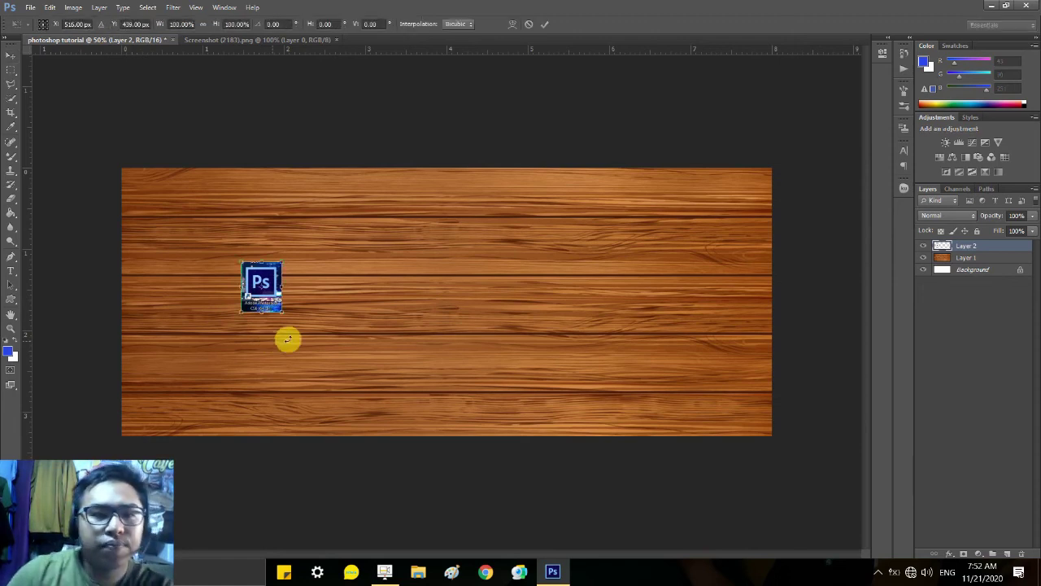
drag(283, 262, 241, 284)
drag(278, 331, 354, 423)
drag(340, 373, 309, 359)
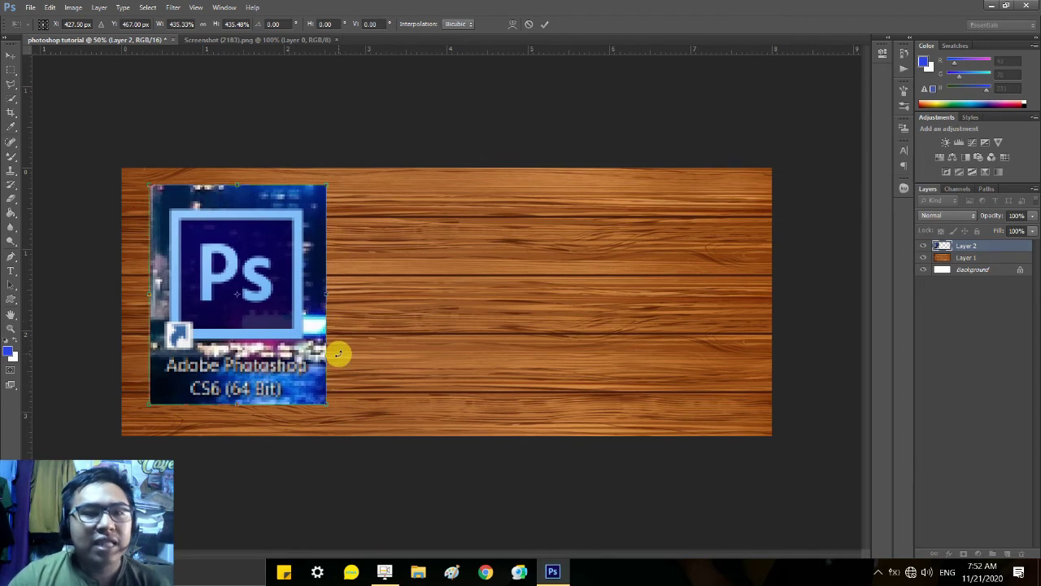
click(545, 27)
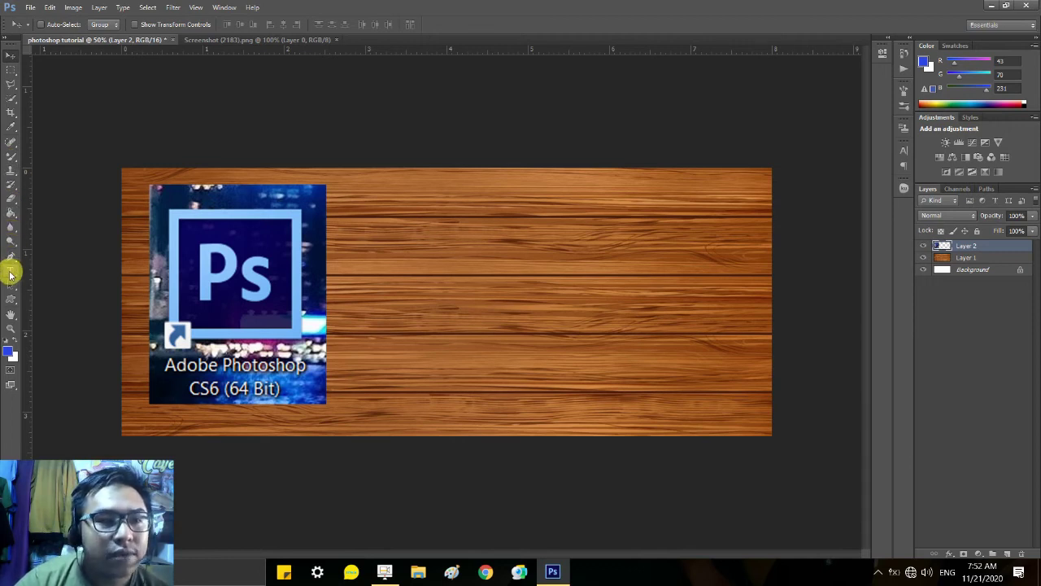
Type the title 'Photoshop / Basic Tutorial for Printing Business' on the banner and commit it.
click(11, 272)
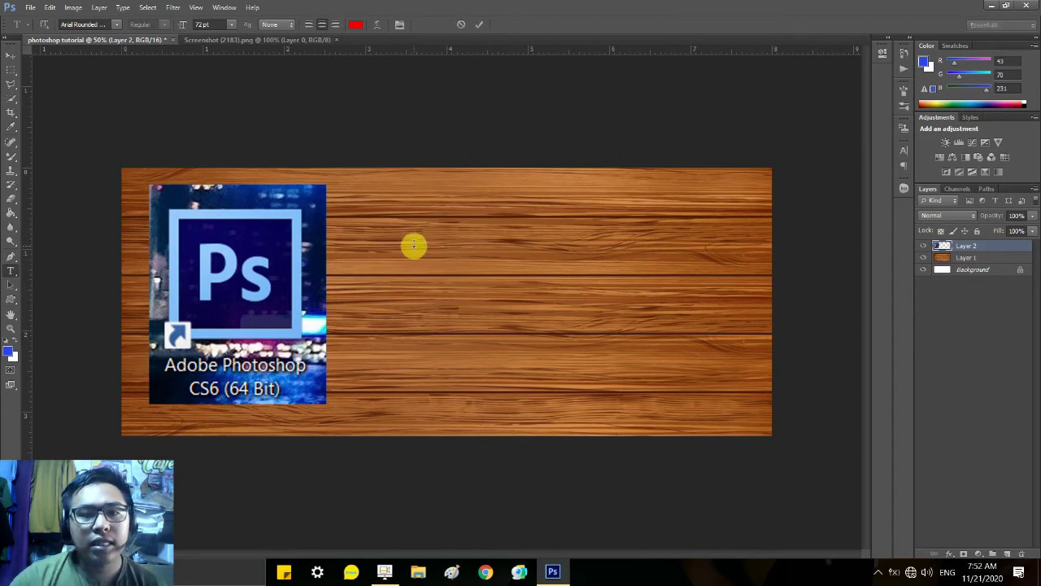
click(413, 246)
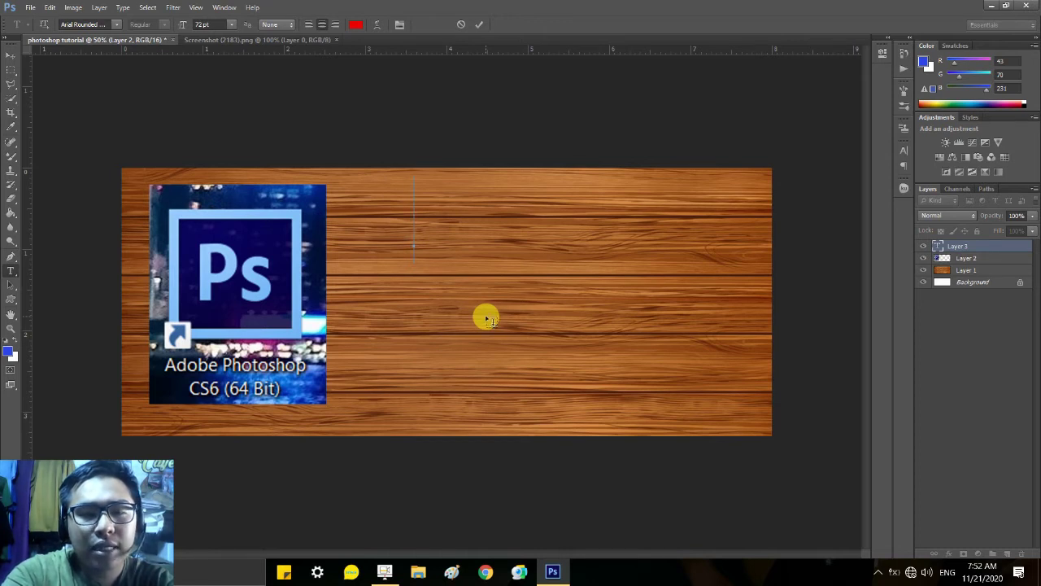
text(Ph)
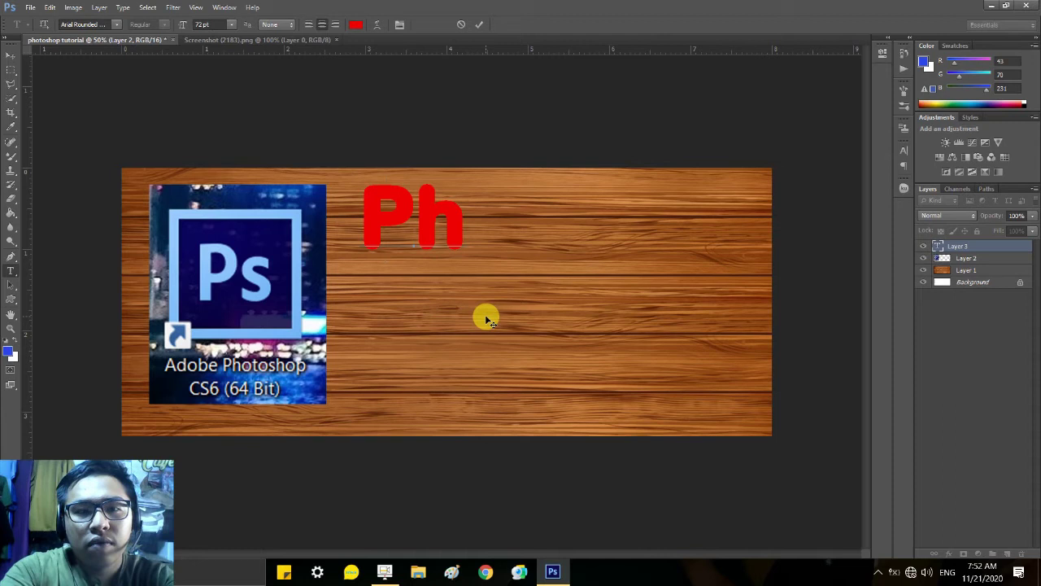
text(otoshop)
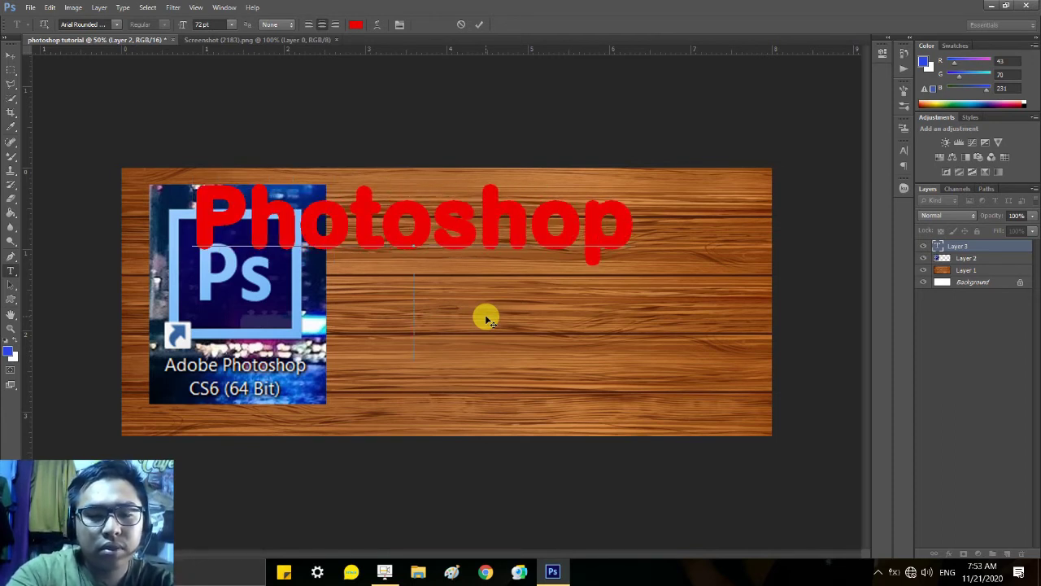
key(Return)
text(Bas)
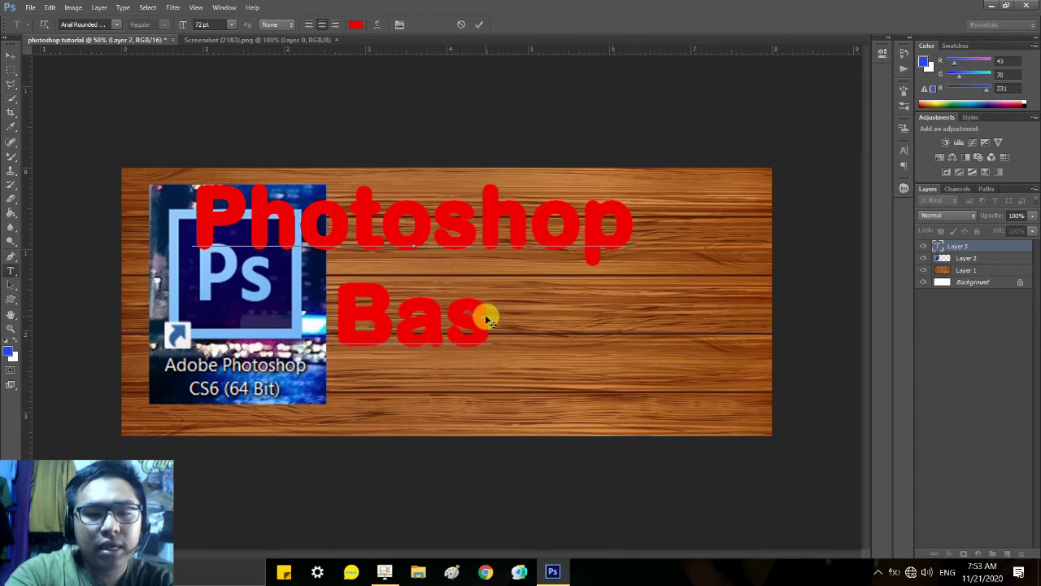
text(ic Tut)
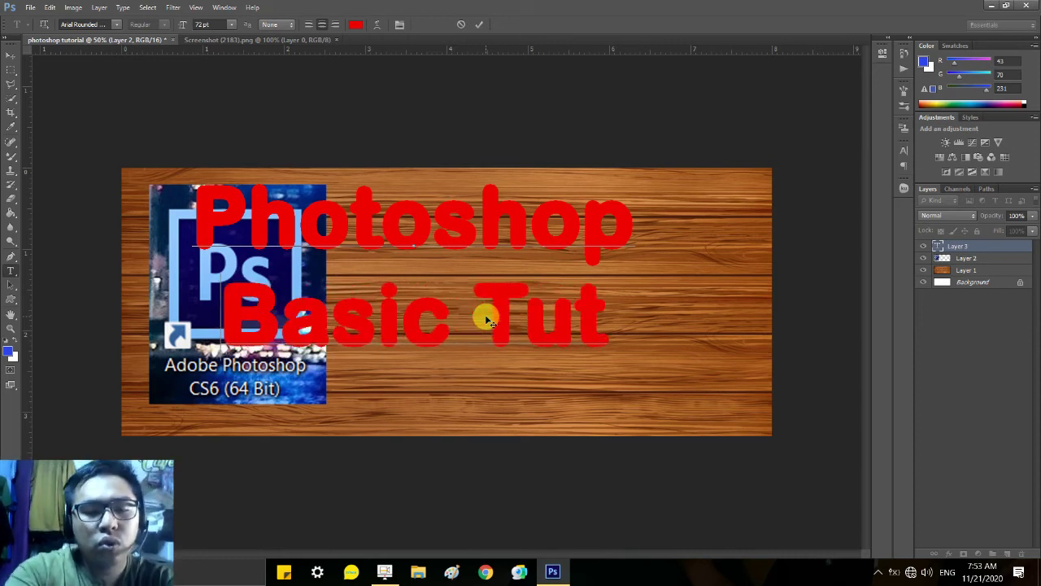
text(orial )
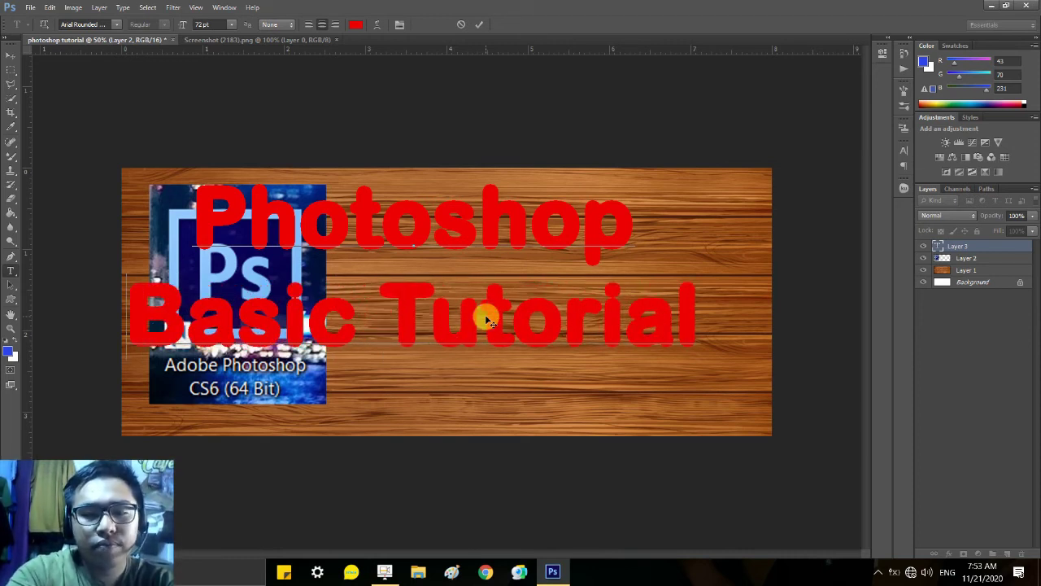
text(for)
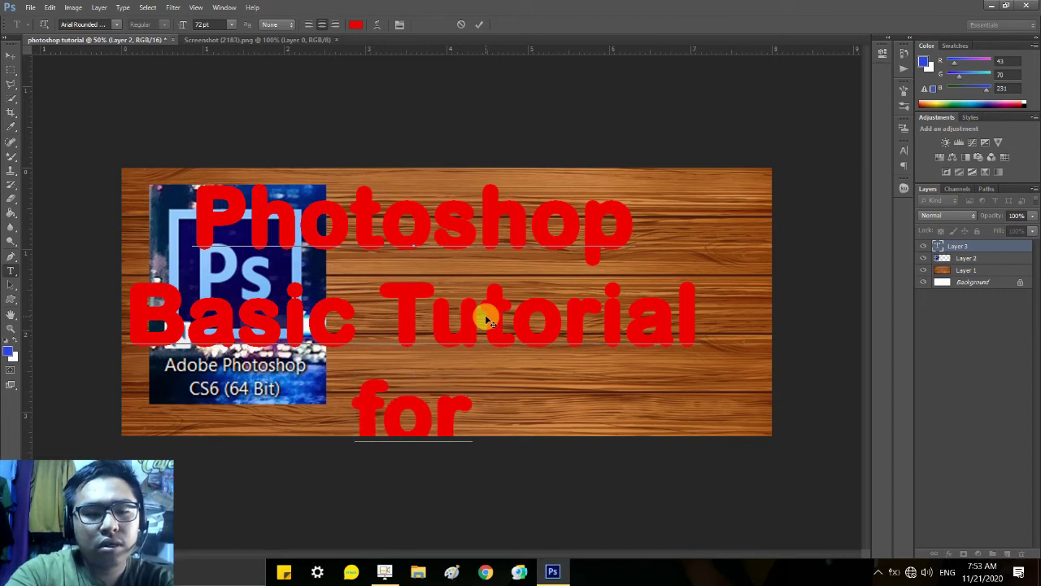
text( Pring)
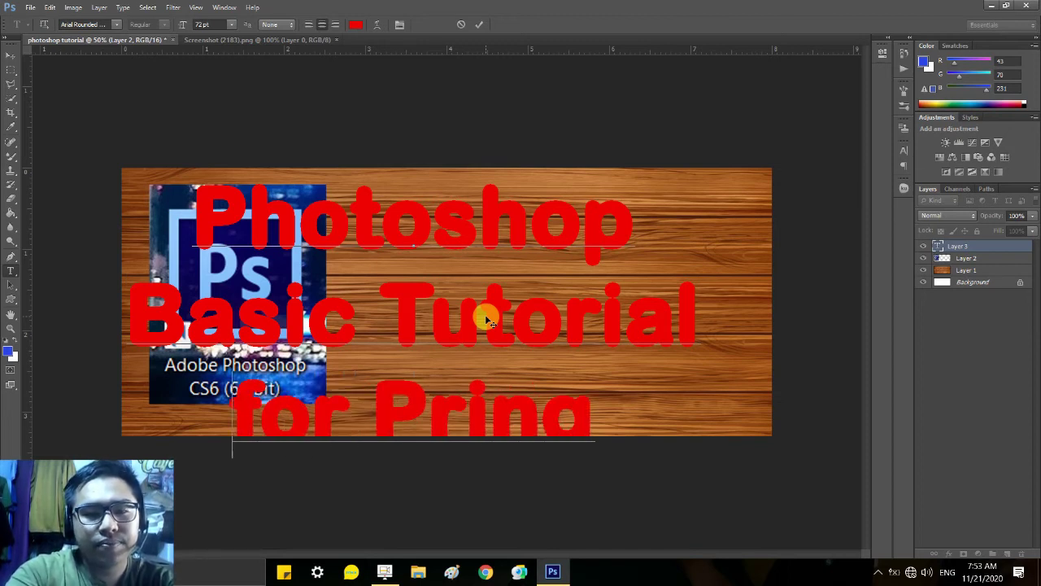
key(BackSpace)
text(tin)
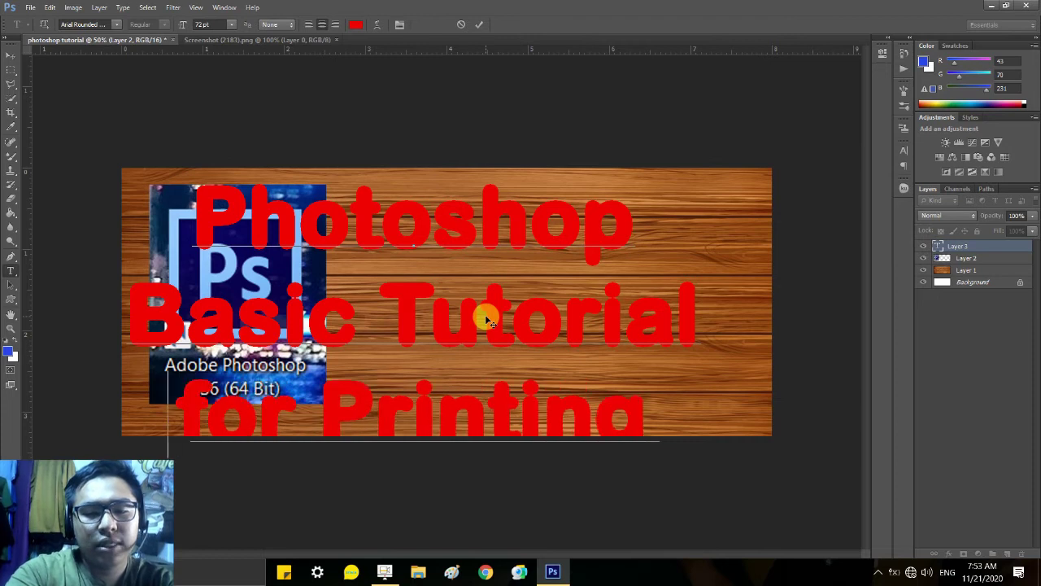
text(Busine)
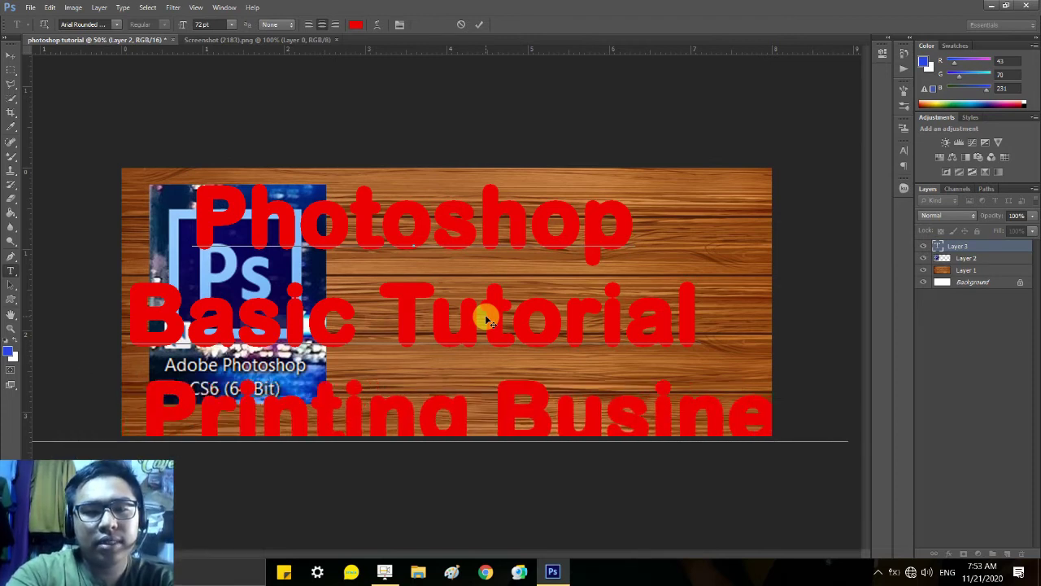
text(s)
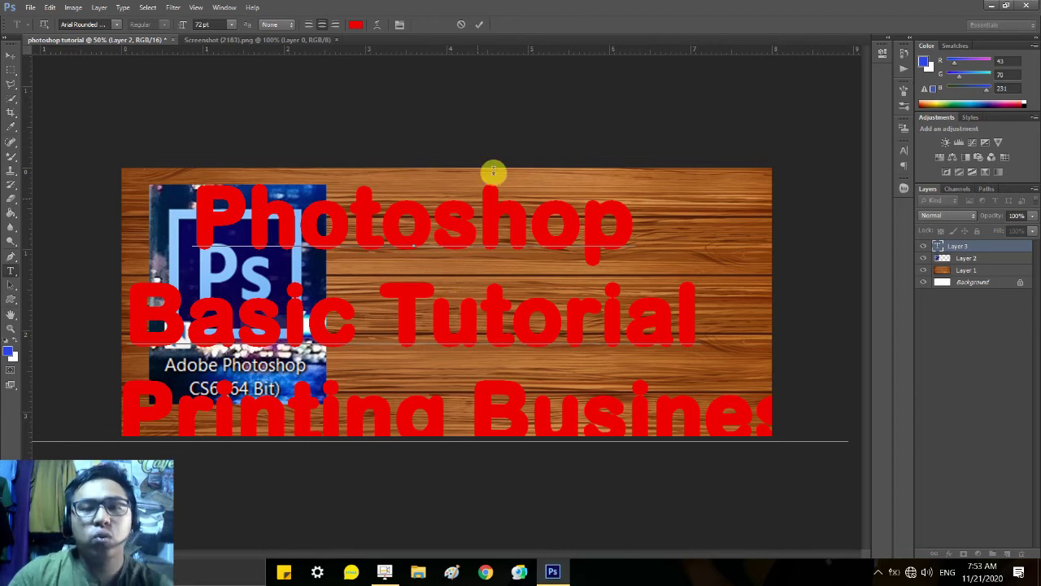
click(480, 23)
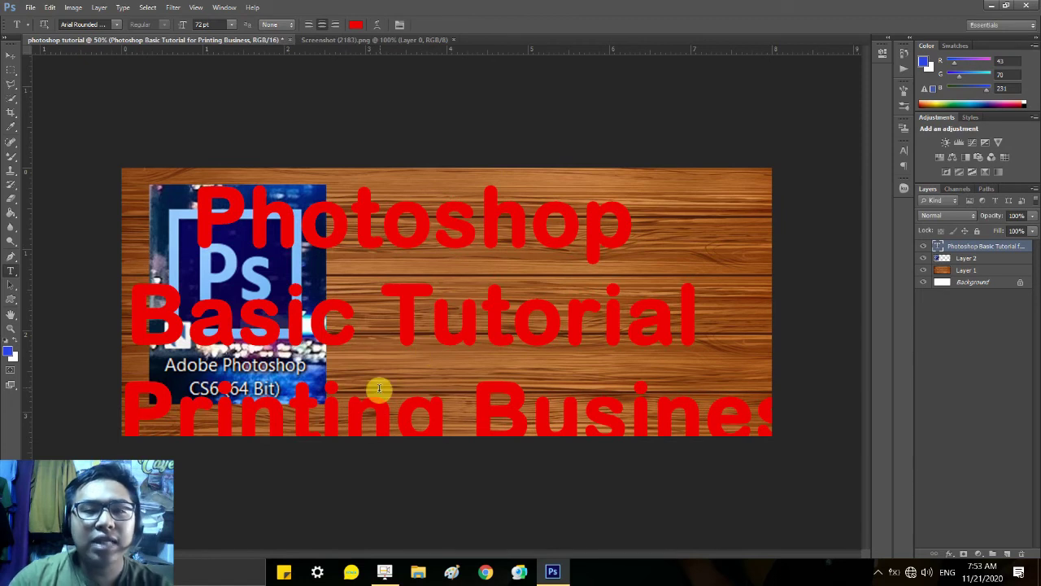
Scale and stretch the title to about 48.38 pt and place it right of the logo.
key(ctrl+t)
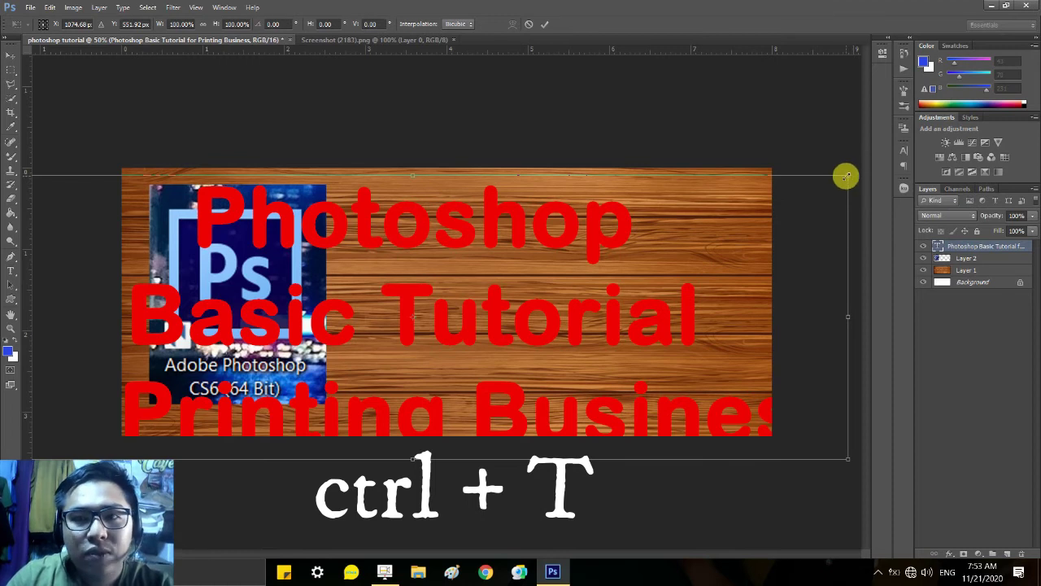
drag(846, 175, 612, 294)
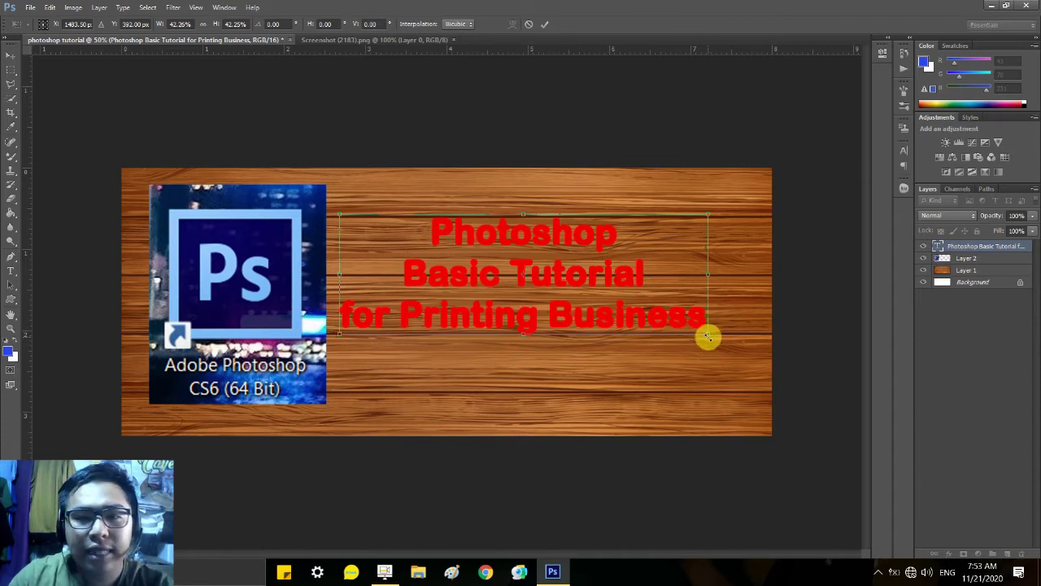
drag(708, 336, 793, 361)
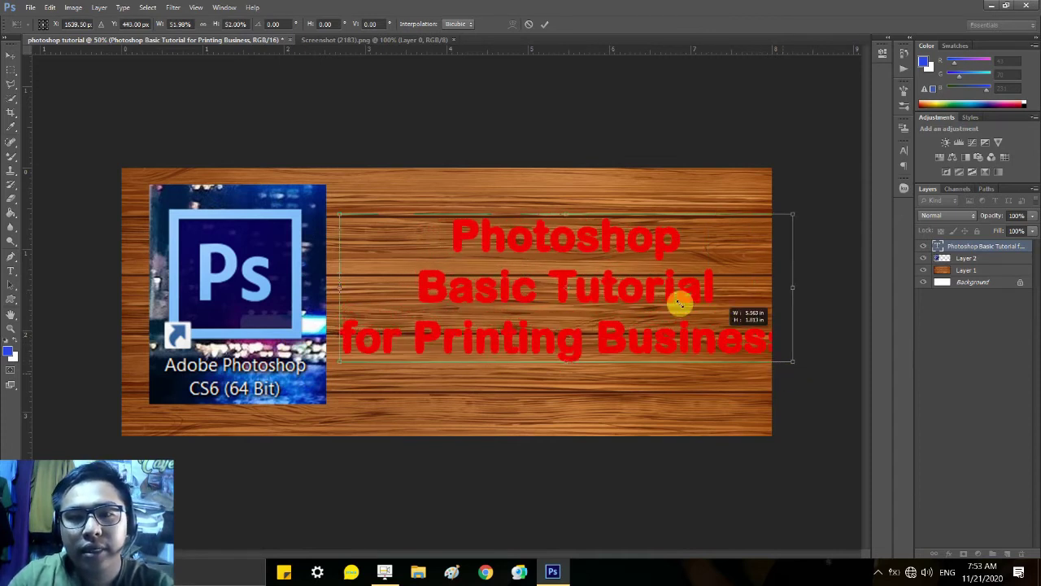
mouse_move(678, 303)
mouse_down()
mouse_move(651, 303)
mouse_move(661, 307)
mouse_up()
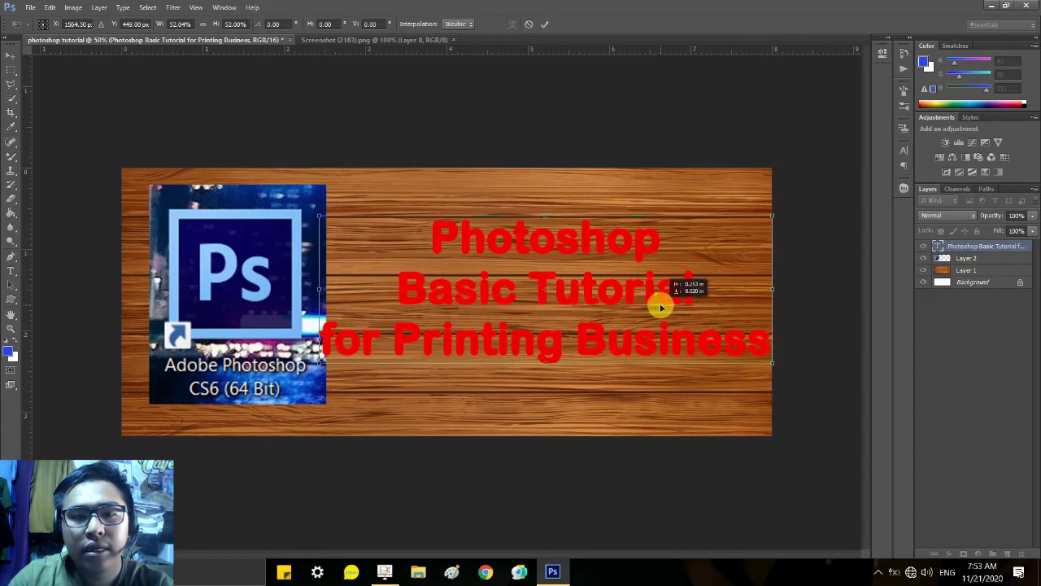
drag(771, 365, 742, 351)
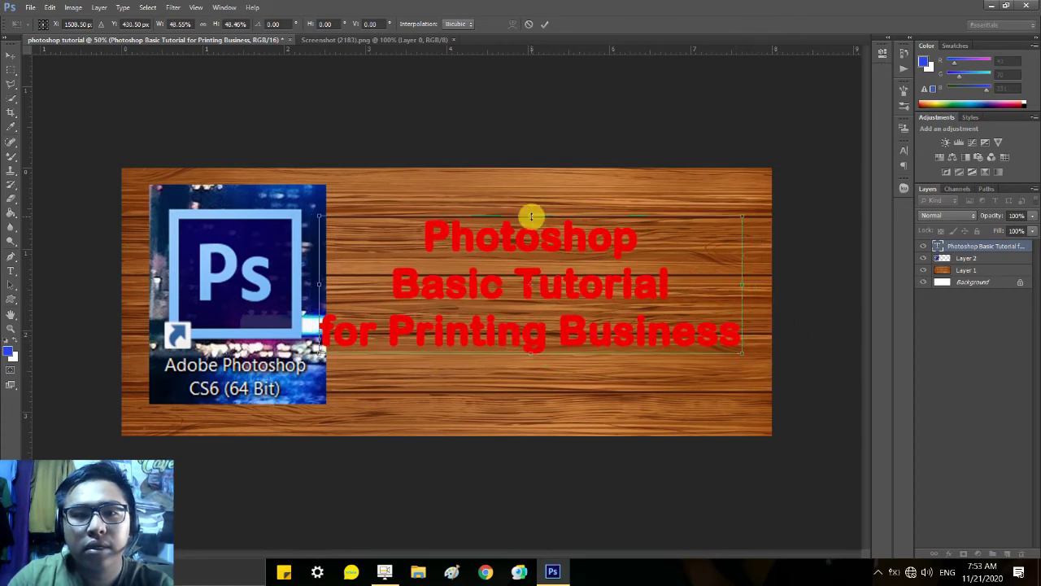
drag(530, 216, 532, 193)
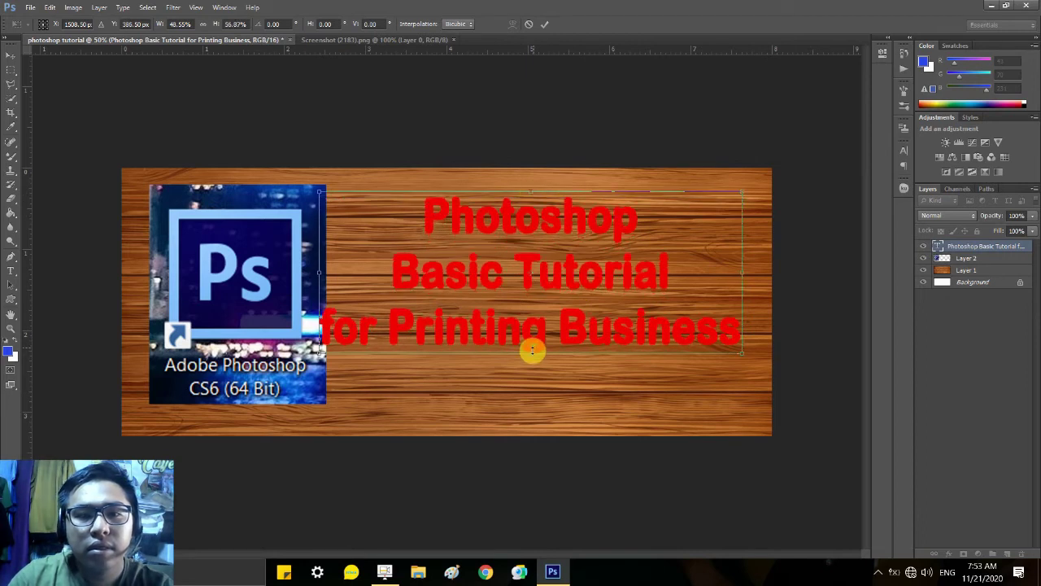
drag(532, 354, 529, 380)
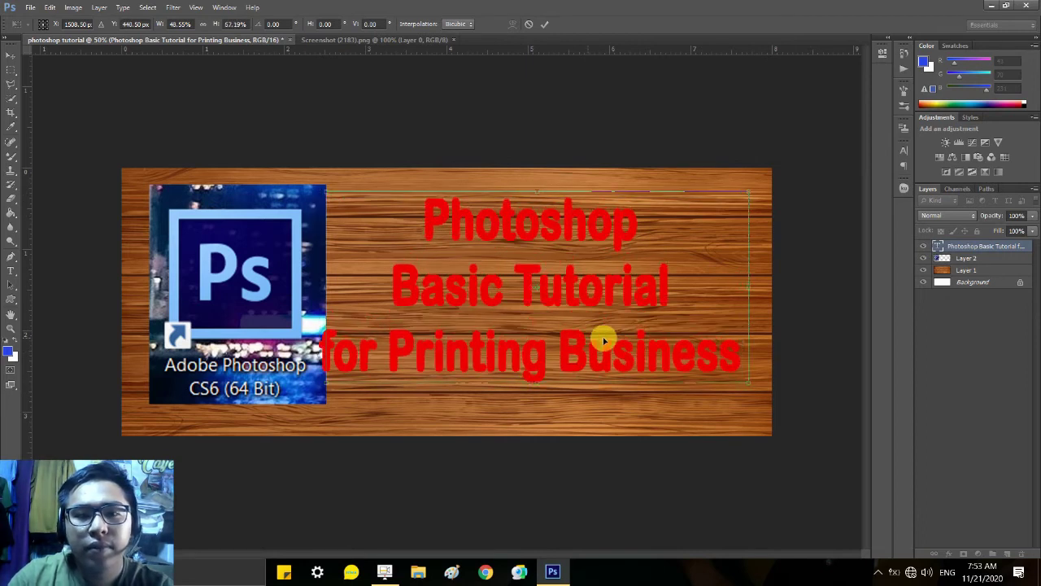
drag(602, 337, 609, 340)
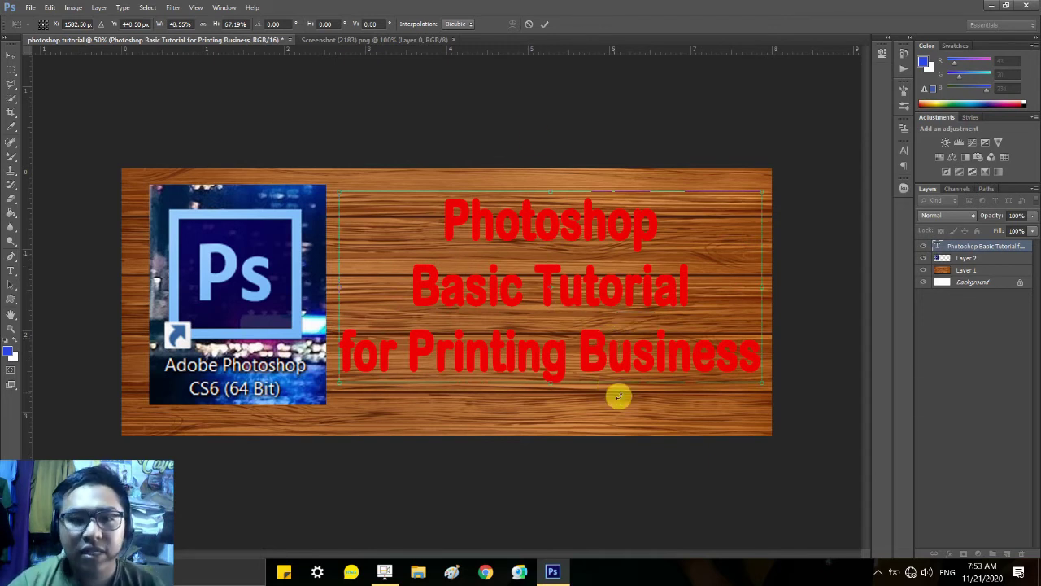
click(543, 24)
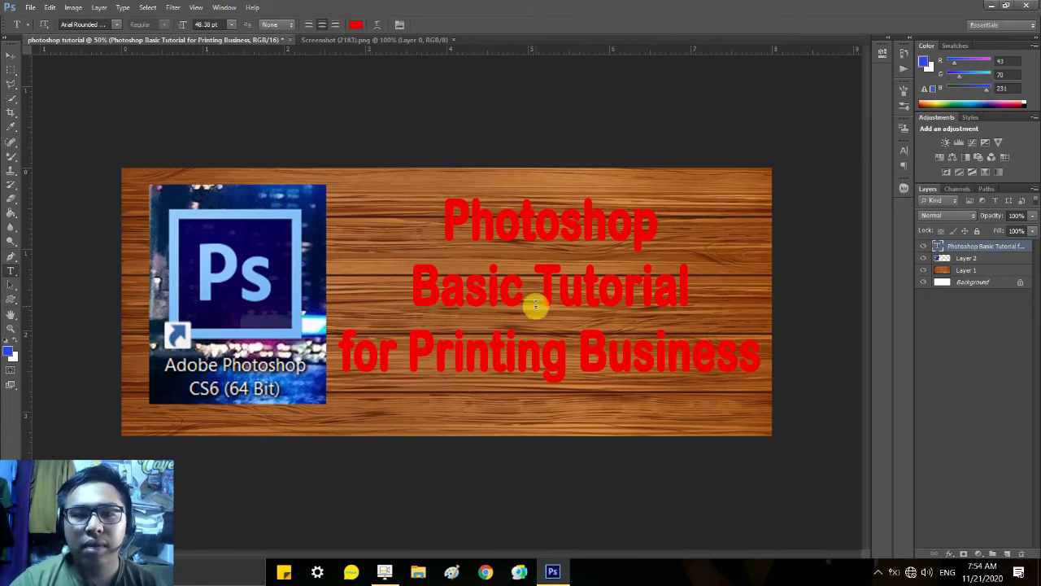
Select all the title text and change its colour from red to yellow.
click(536, 306)
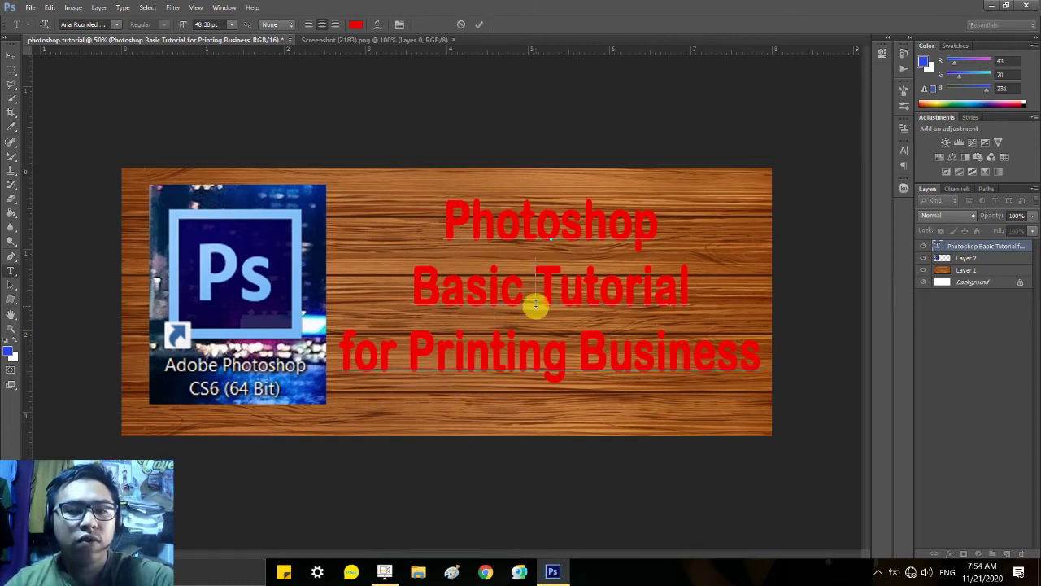
click(475, 26)
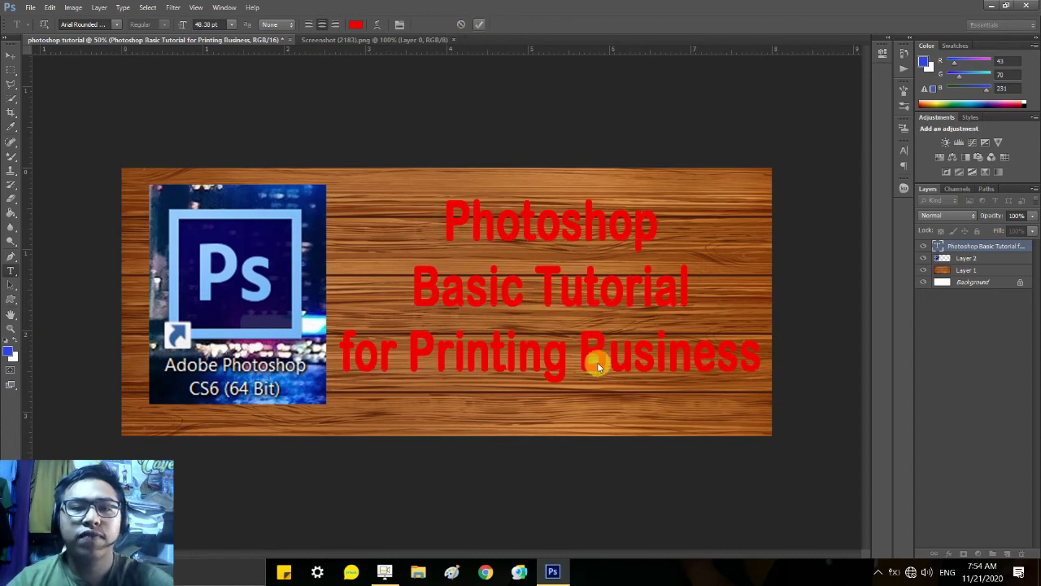
click(531, 318)
key(ctrl+a)
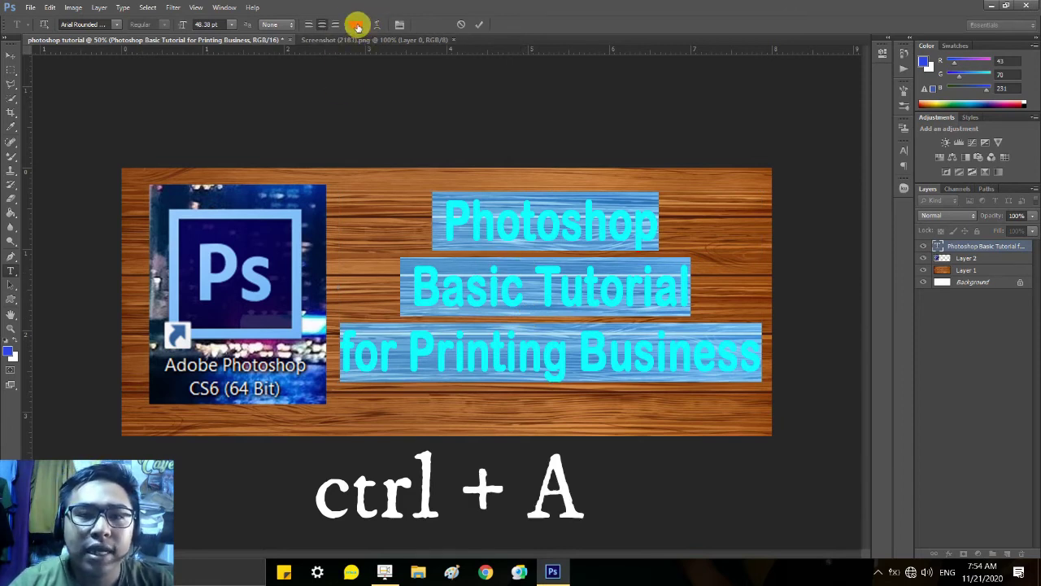
click(357, 26)
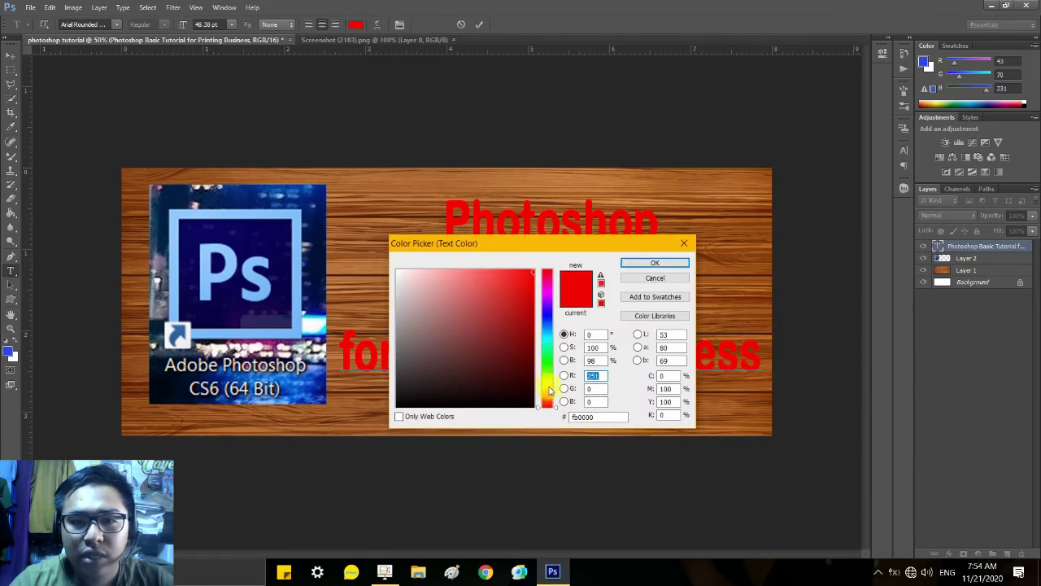
drag(549, 389, 549, 384)
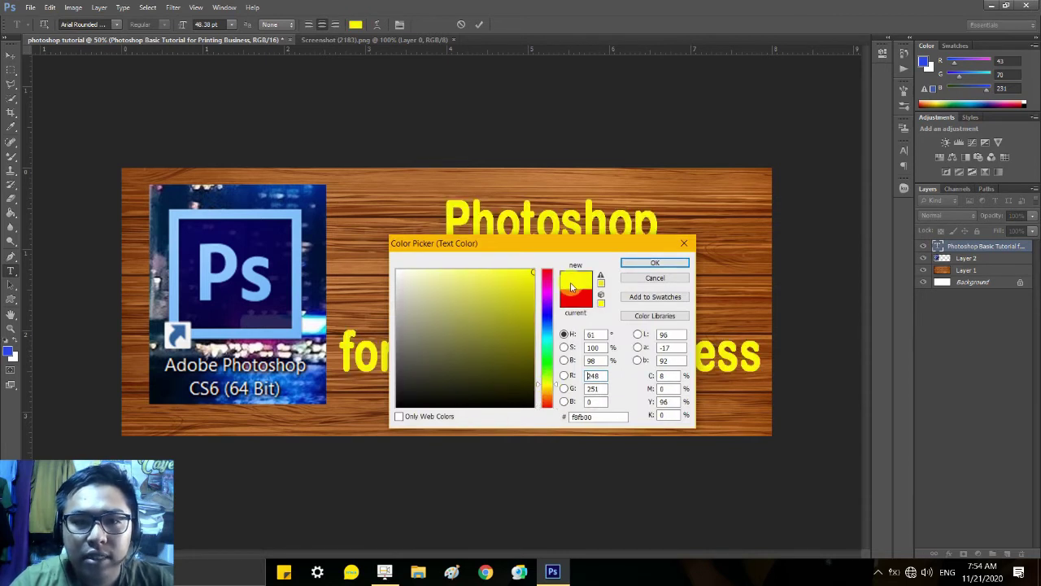
click(651, 264)
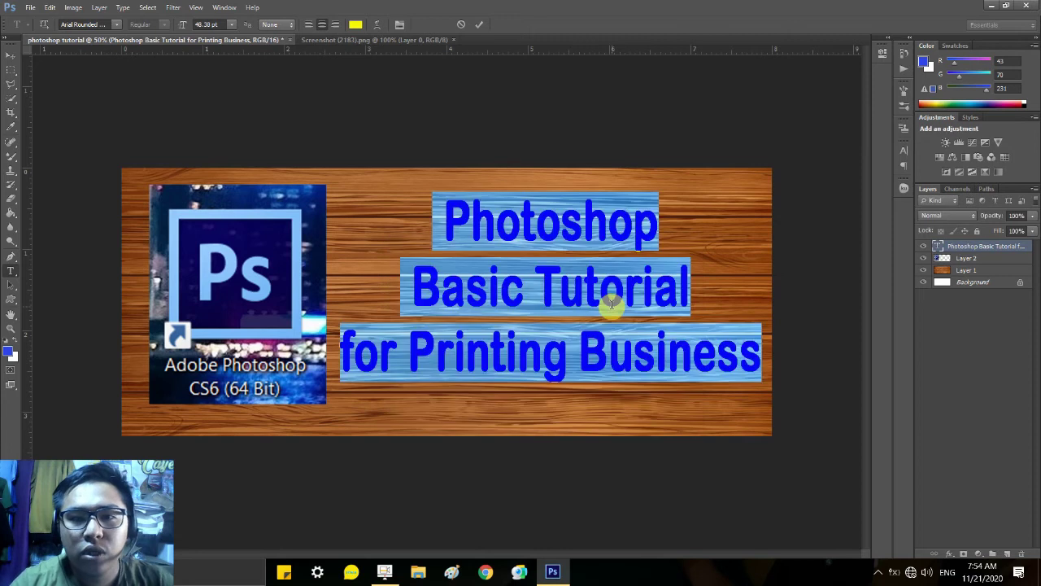
click(476, 27)
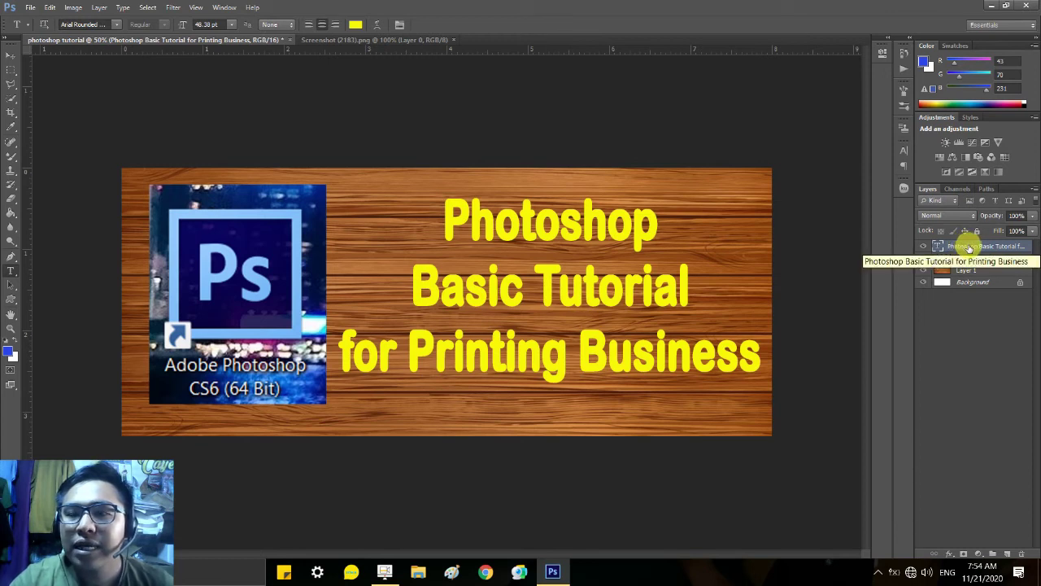
Add a 10 px black Stroke to the title layer through Blending Options.
right_click(968, 246)
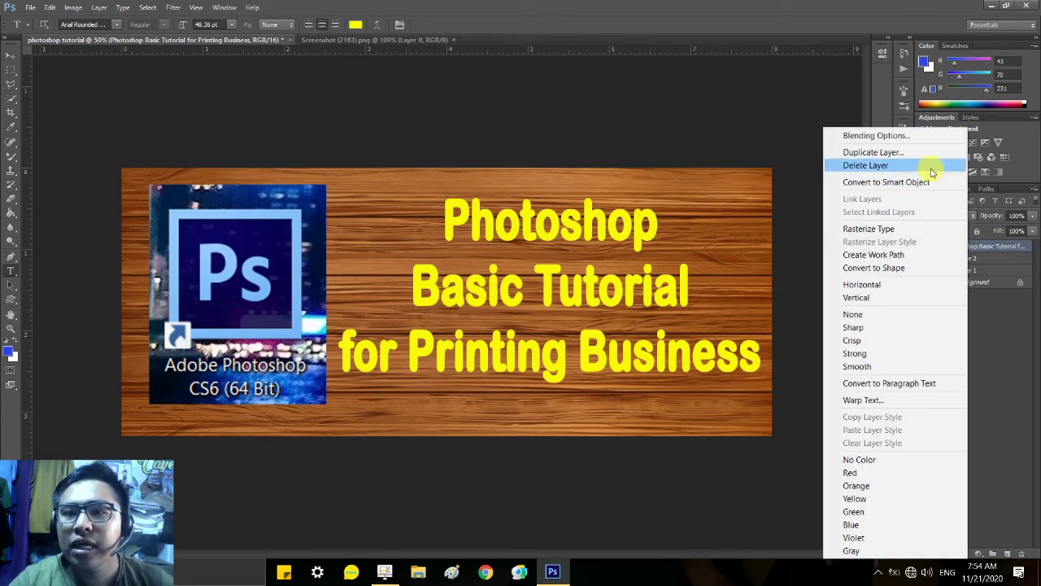
click(864, 137)
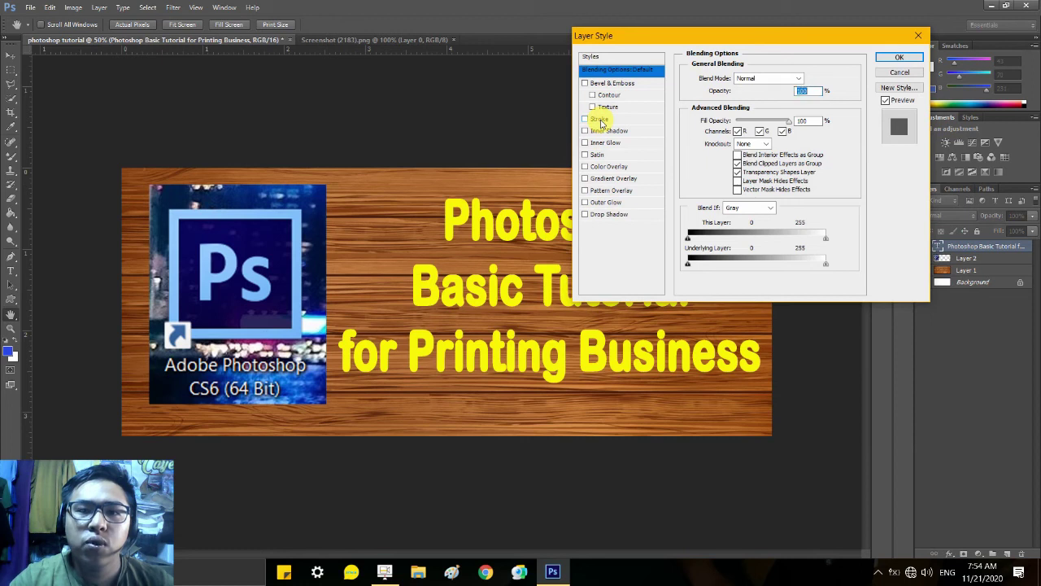
click(600, 120)
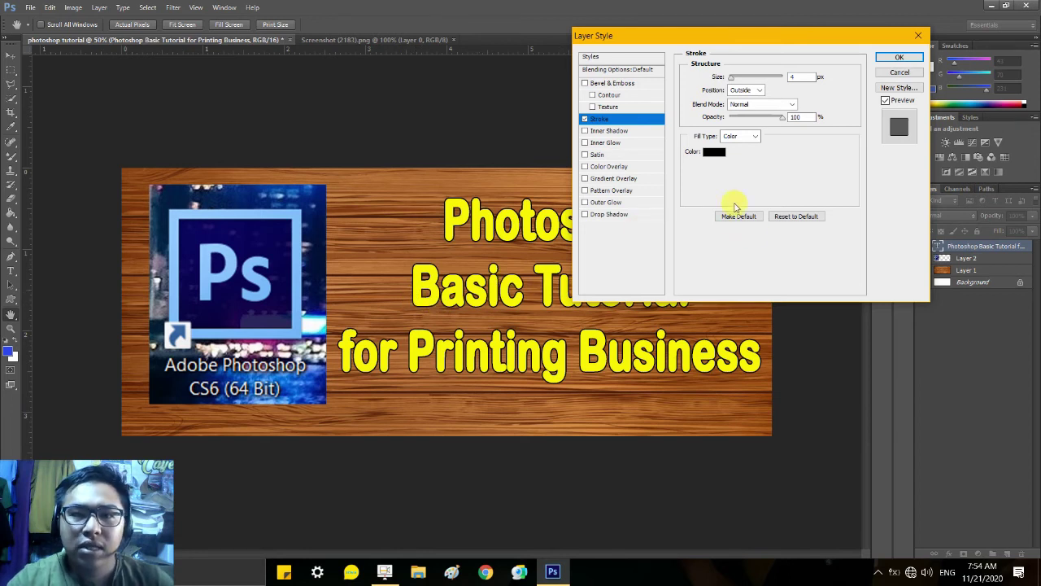
click(712, 152)
click(533, 272)
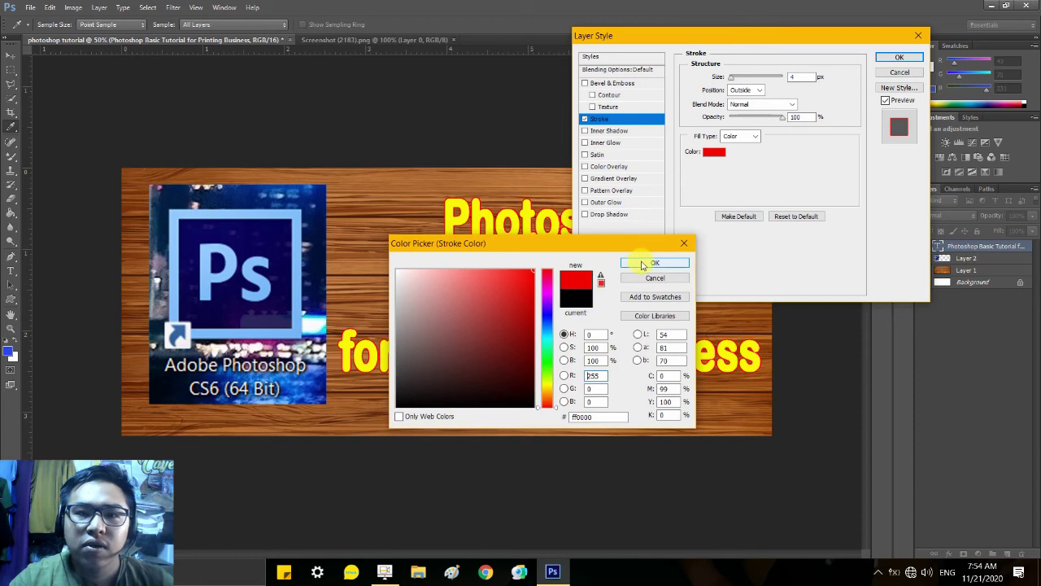
click(389, 411)
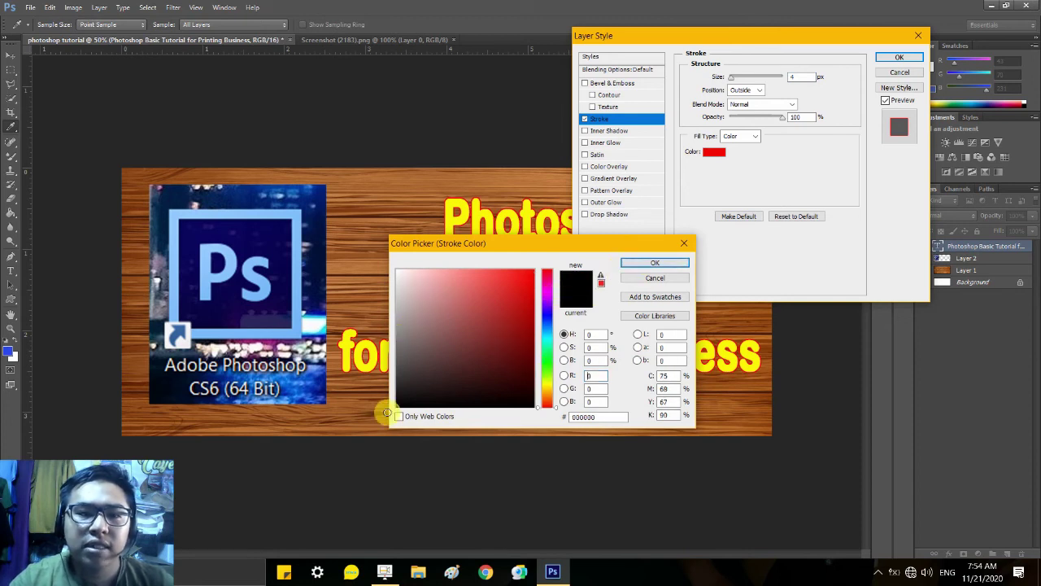
click(655, 263)
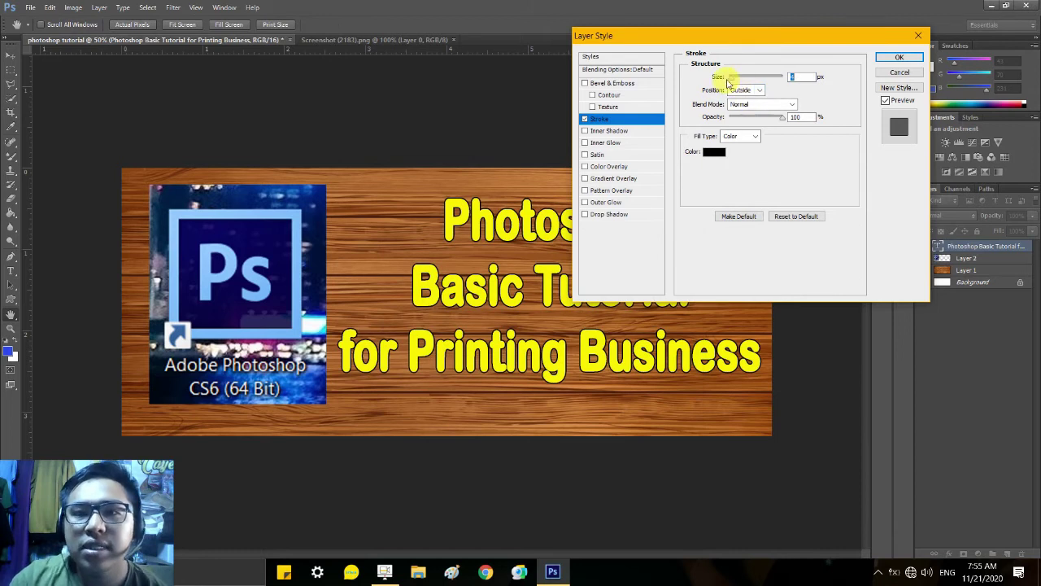
drag(731, 84, 735, 84)
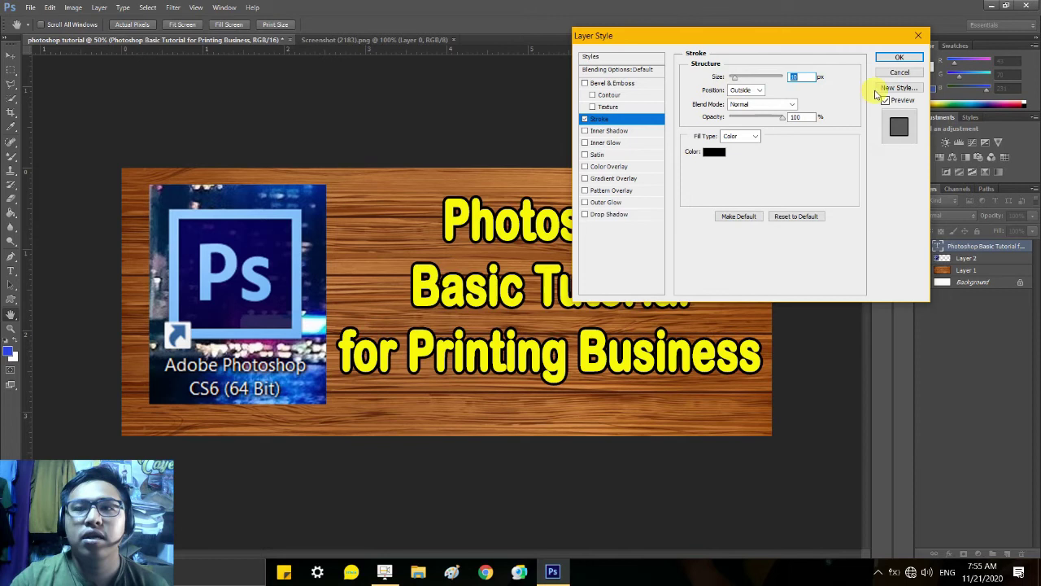
click(897, 57)
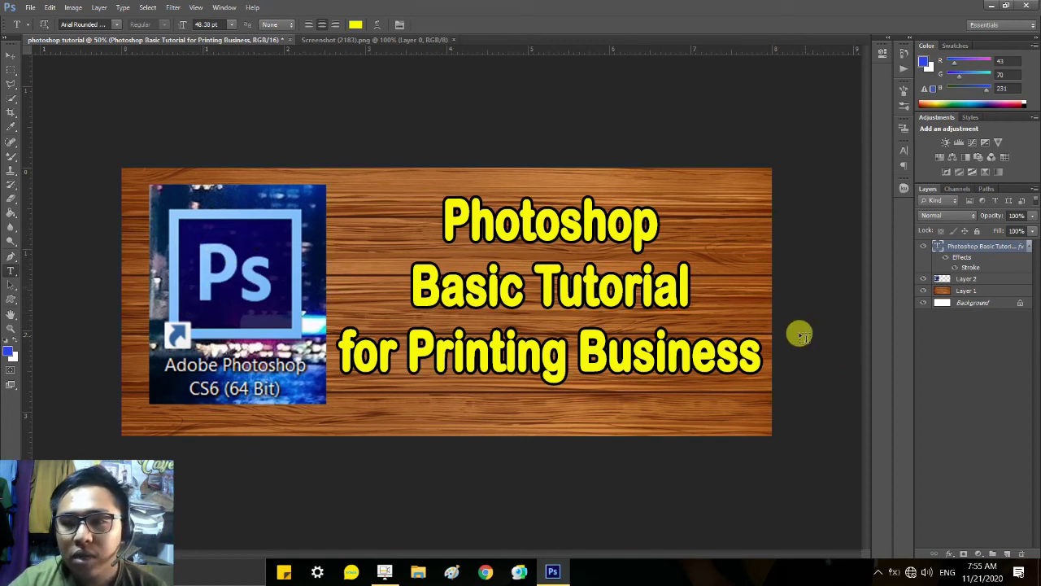
Give the Layer 2 logo a 25 px bright yellow stroke through Blending Options.
click(972, 281)
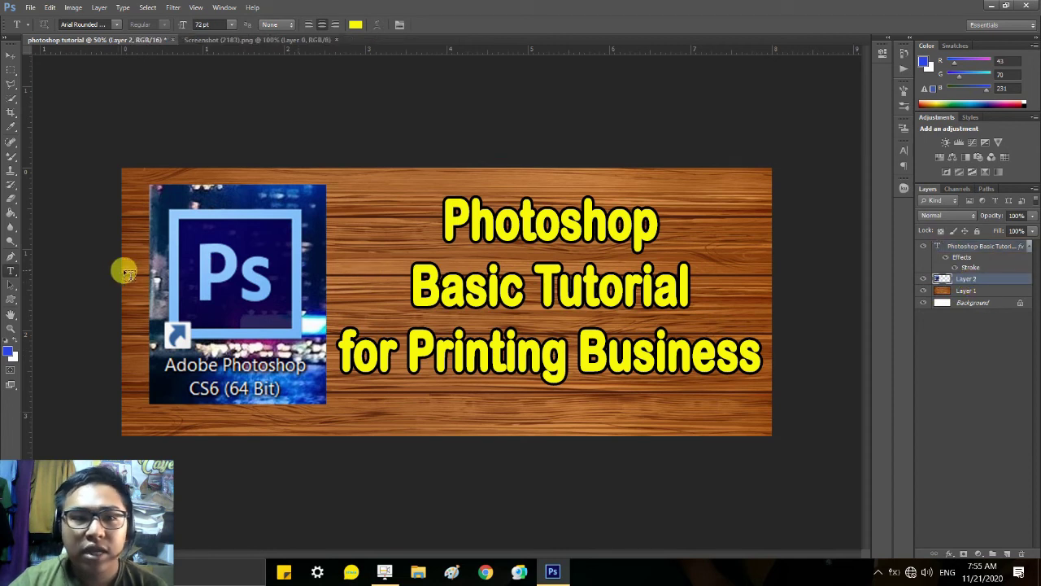
right_click(980, 284)
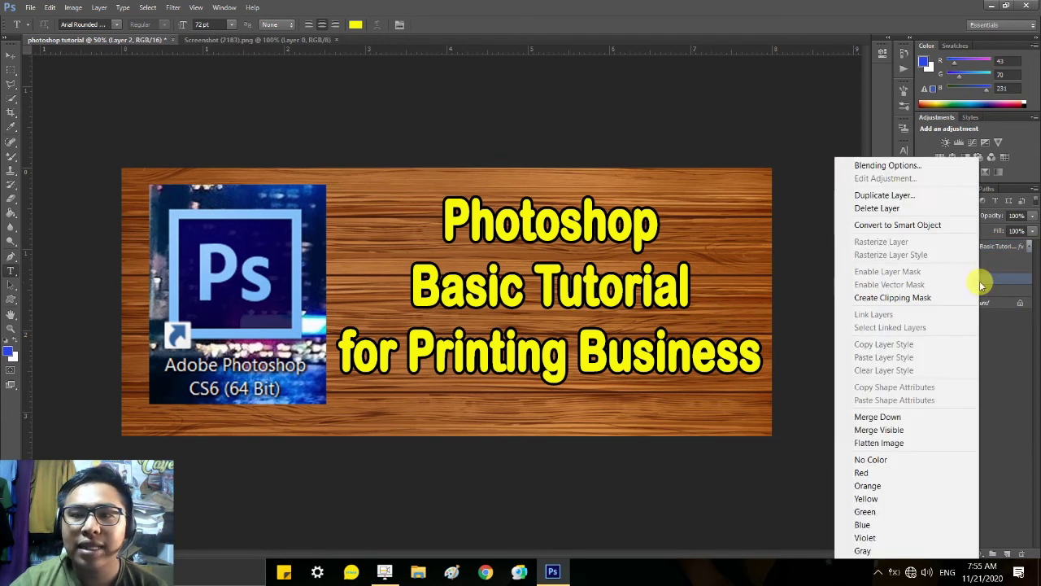
click(809, 157)
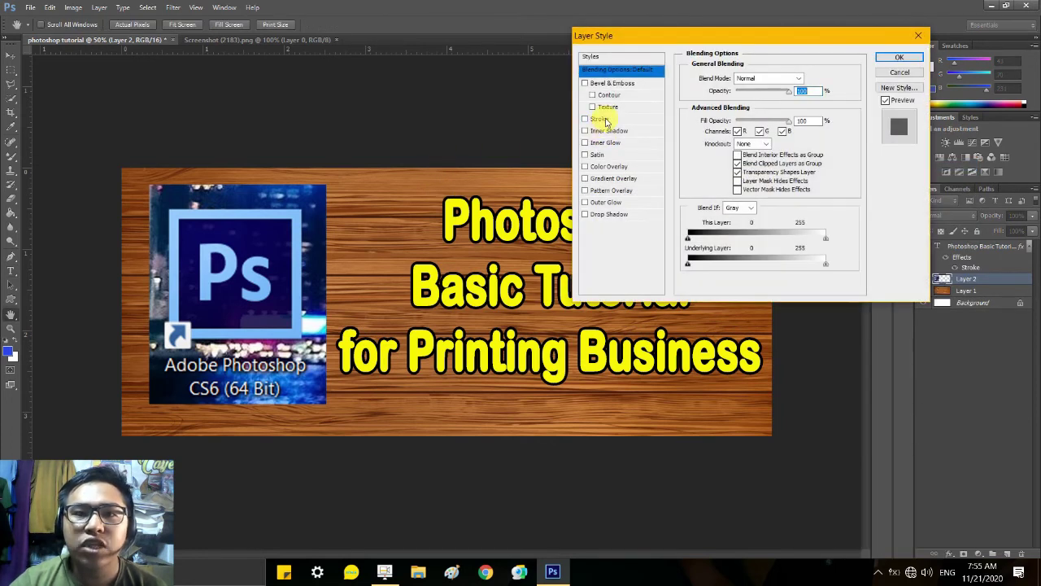
click(602, 119)
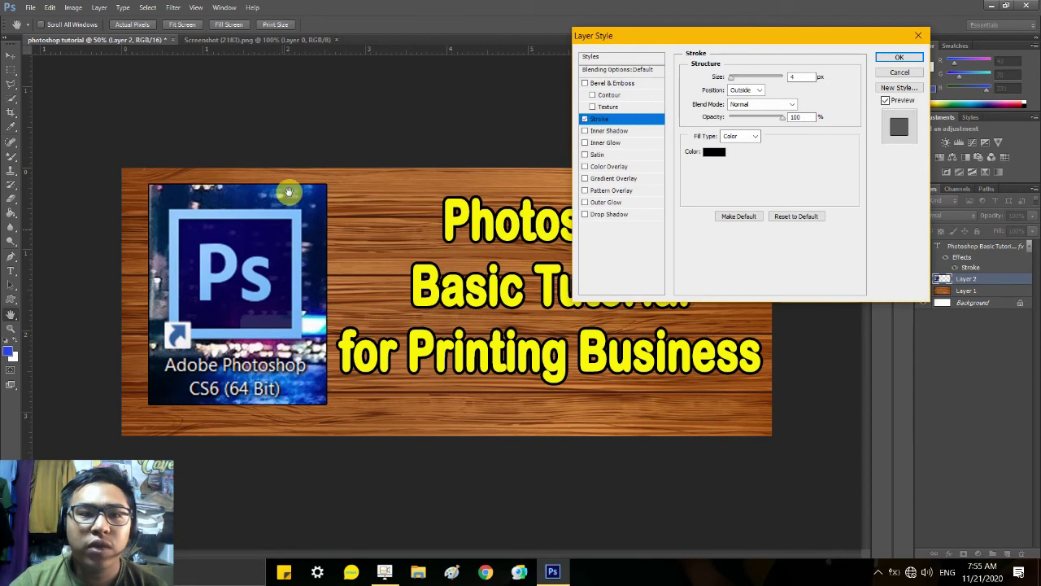
drag(731, 81, 738, 82)
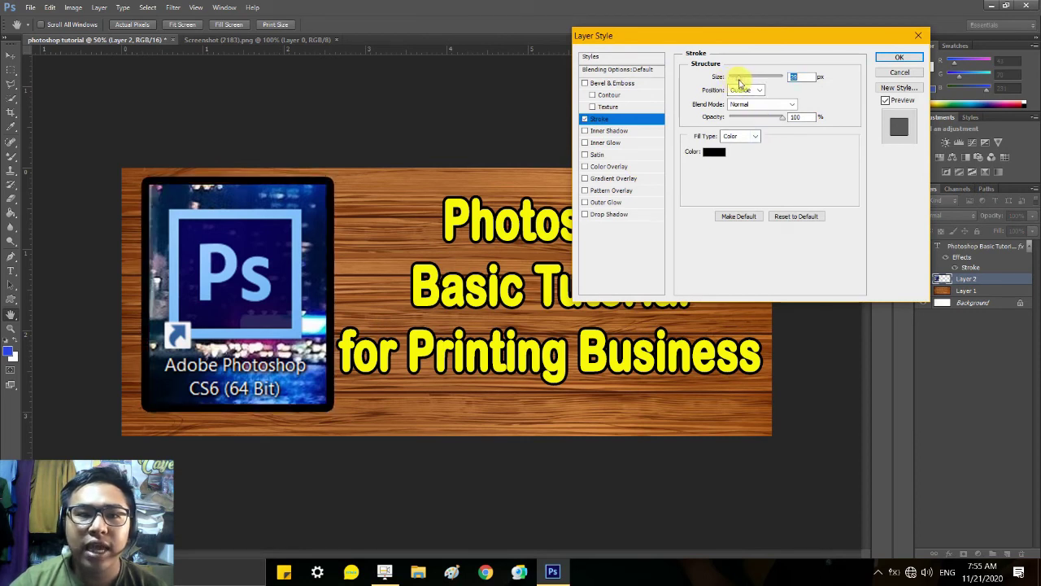
click(711, 154)
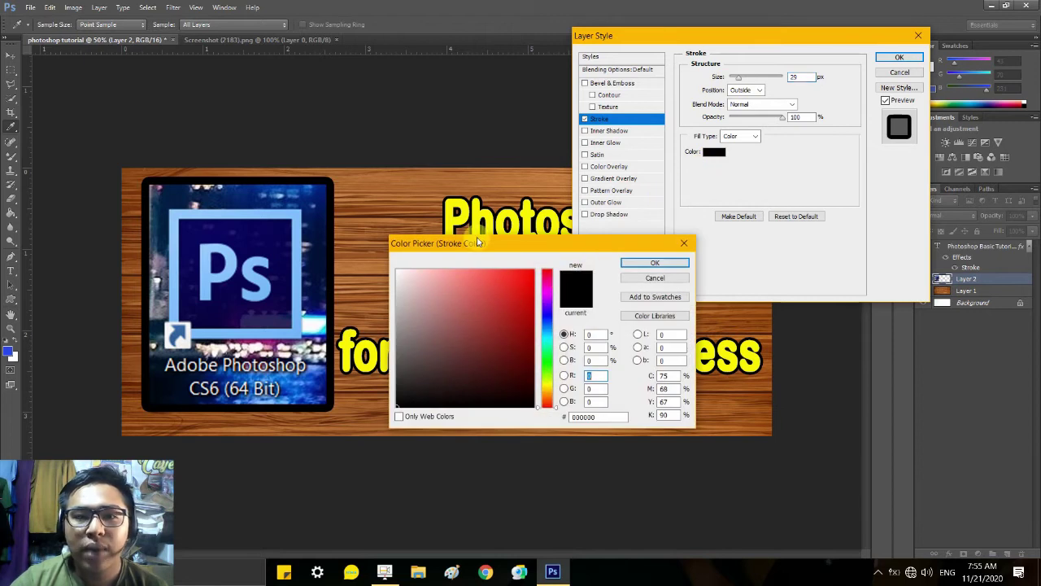
click(547, 384)
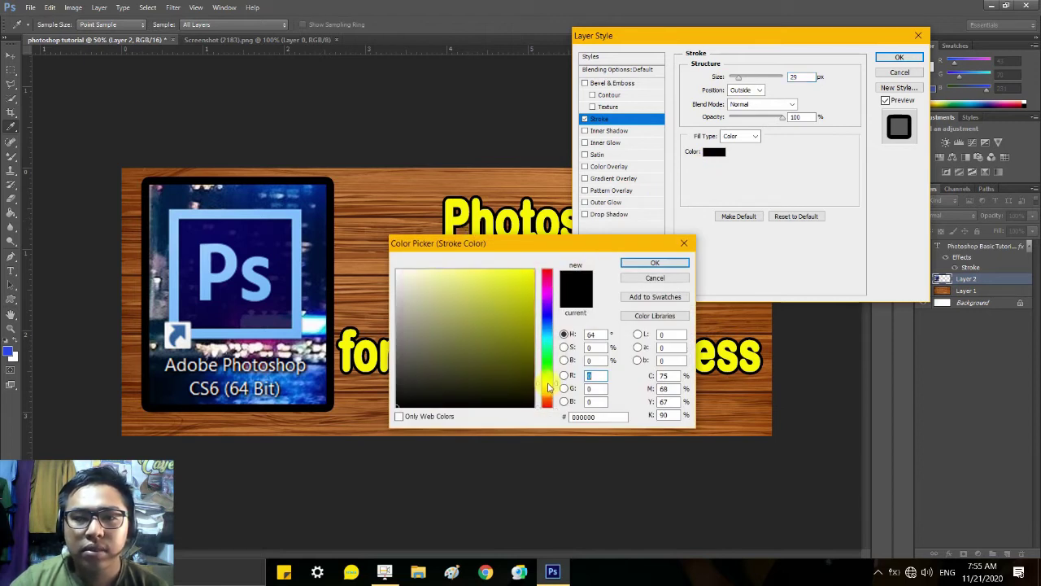
drag(521, 284, 541, 267)
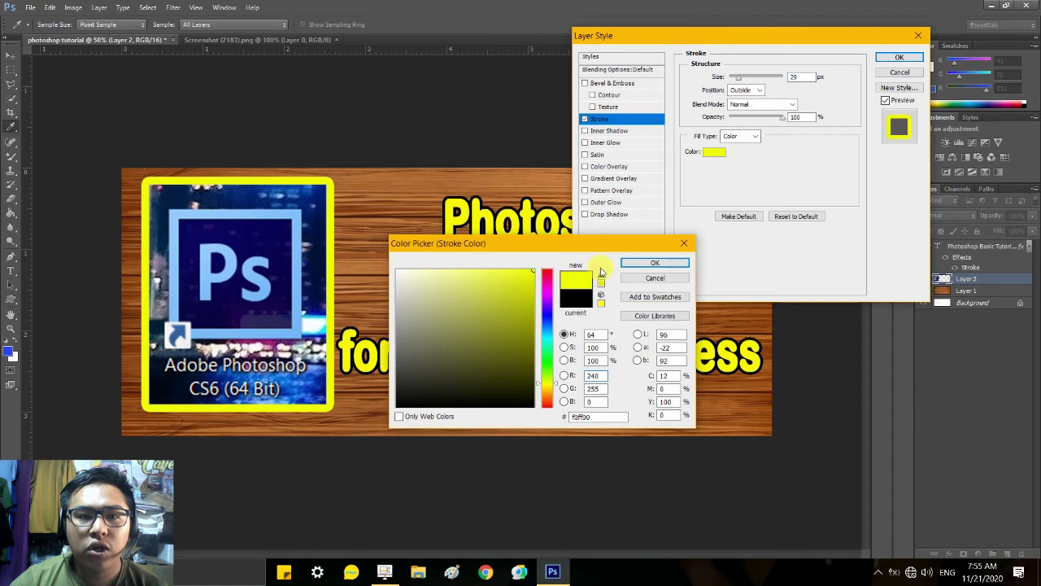
click(655, 263)
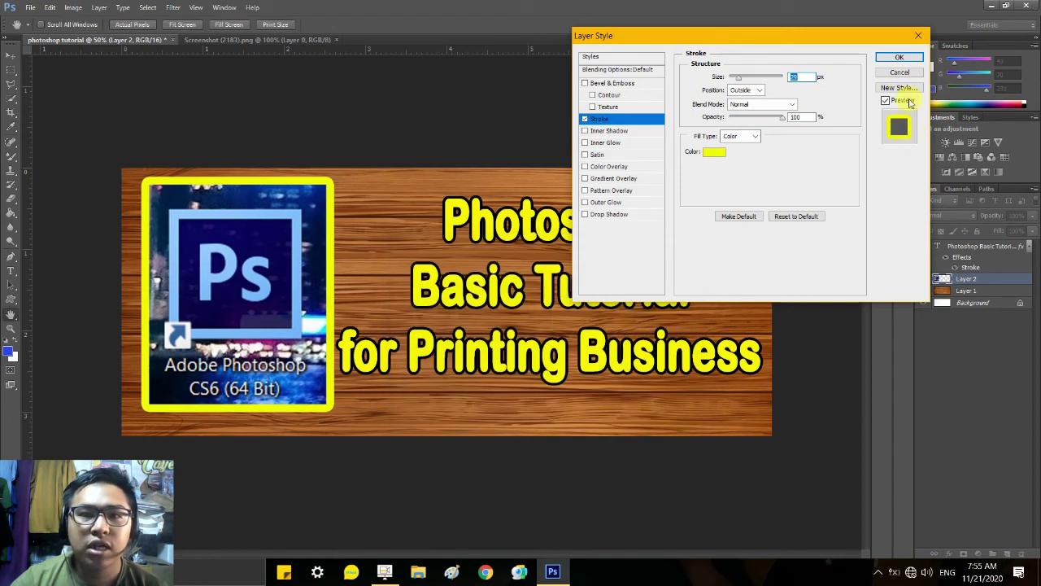
click(899, 58)
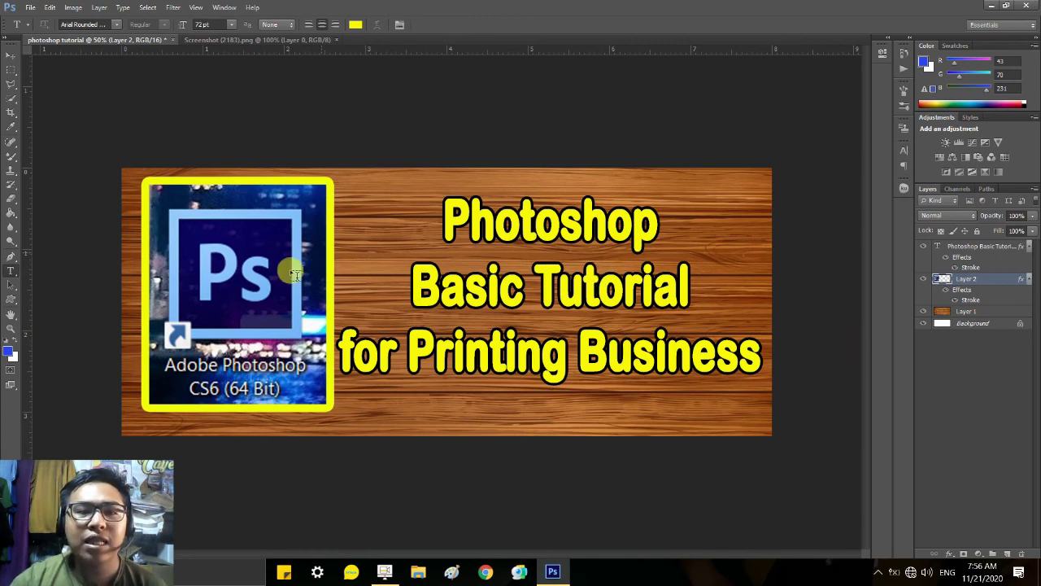
Merge the title, logo and Background layers into one, then close Screenshot (2183).png.
click(981, 246)
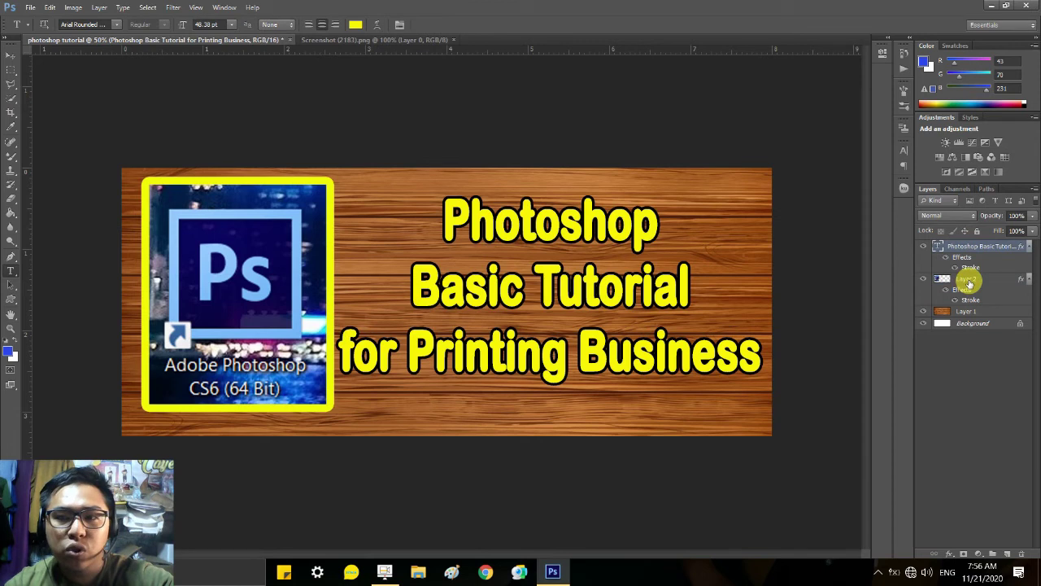
click(968, 281)
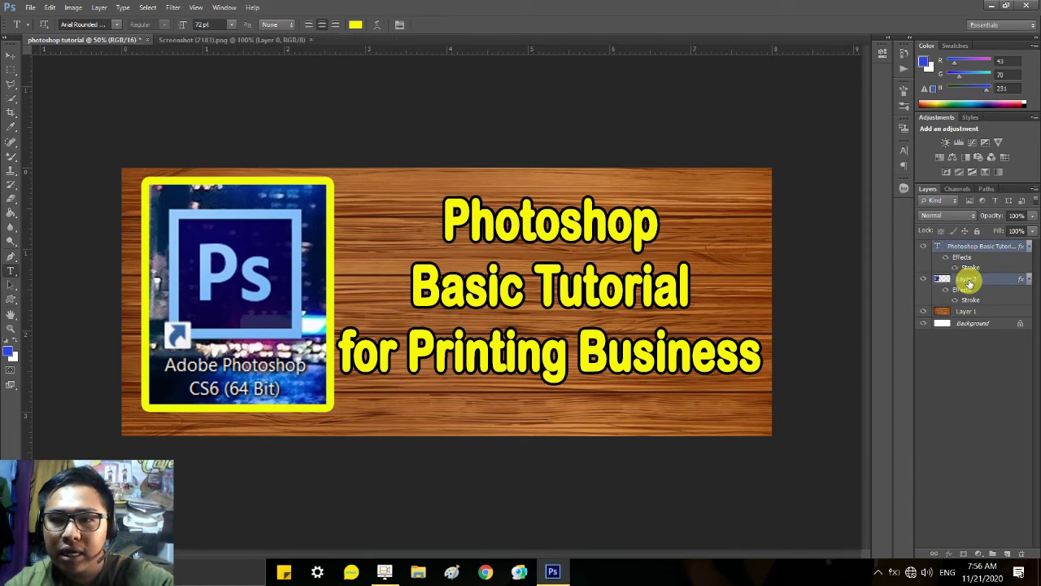
click(973, 325)
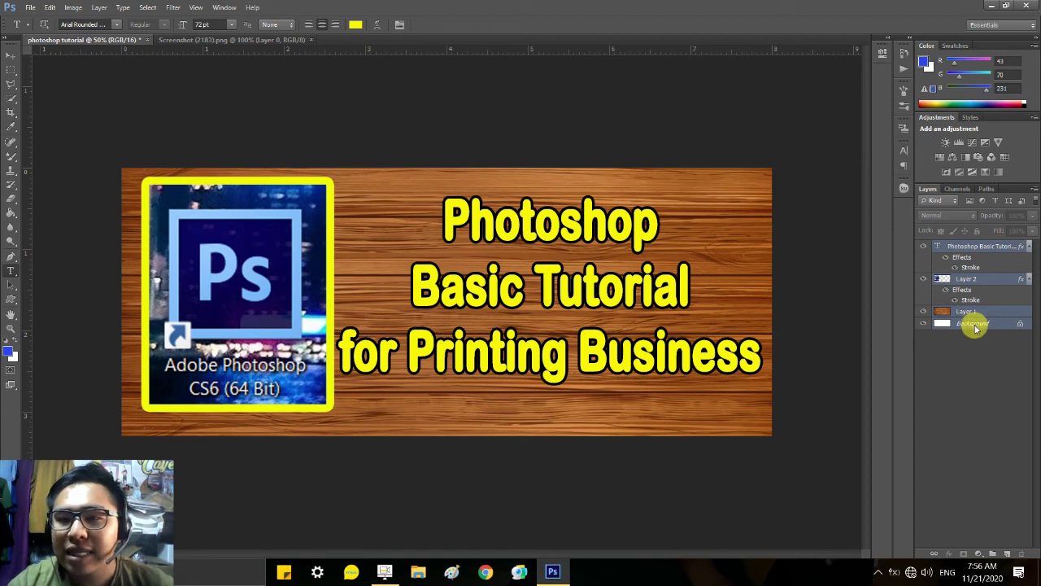
right_click(975, 327)
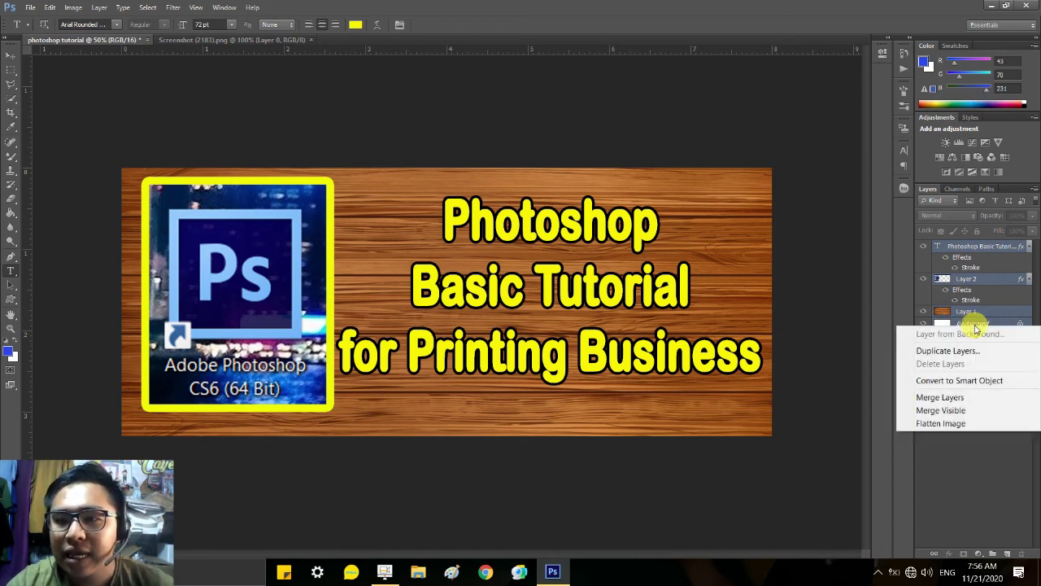
click(949, 398)
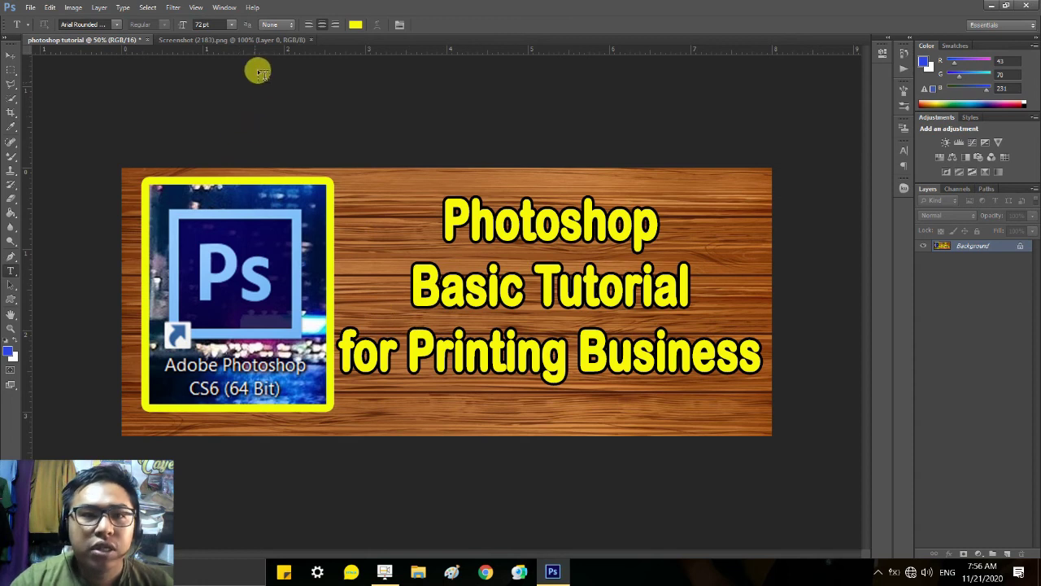
click(247, 41)
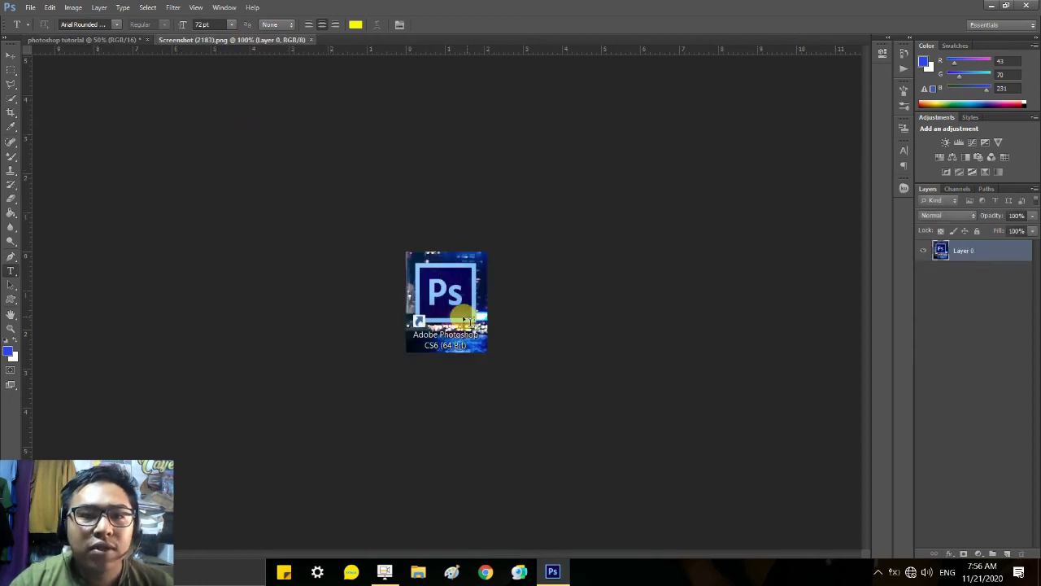
click(309, 39)
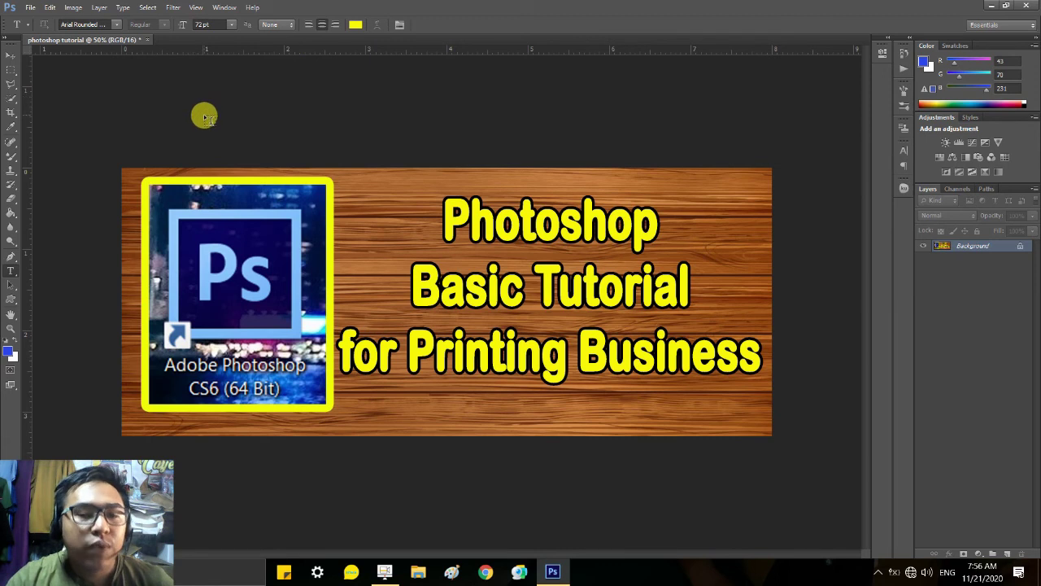
Create a new document from the International Paper A4 preset at 16-bit depth.
click(30, 8)
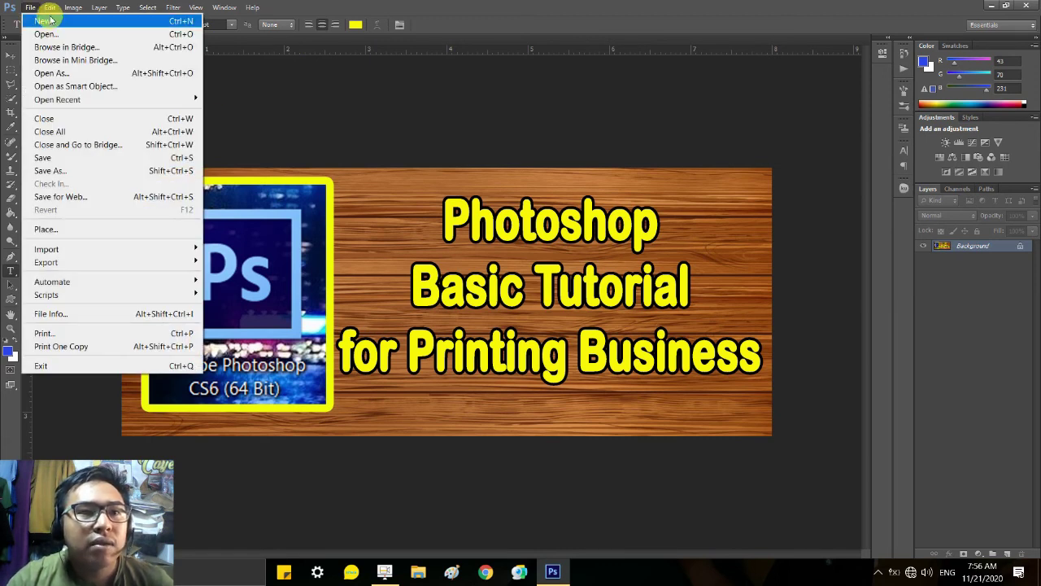
click(68, 22)
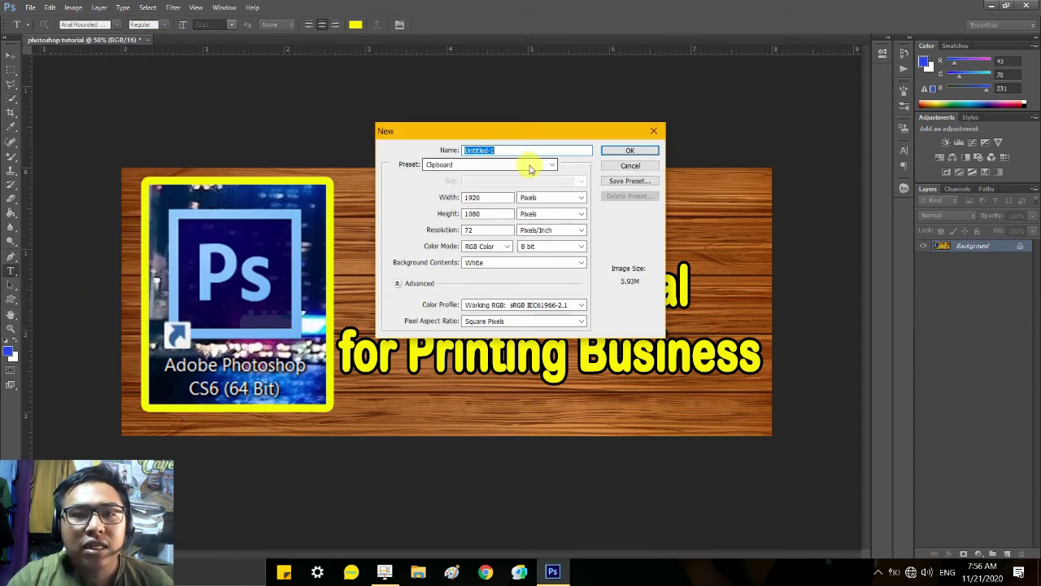
click(530, 168)
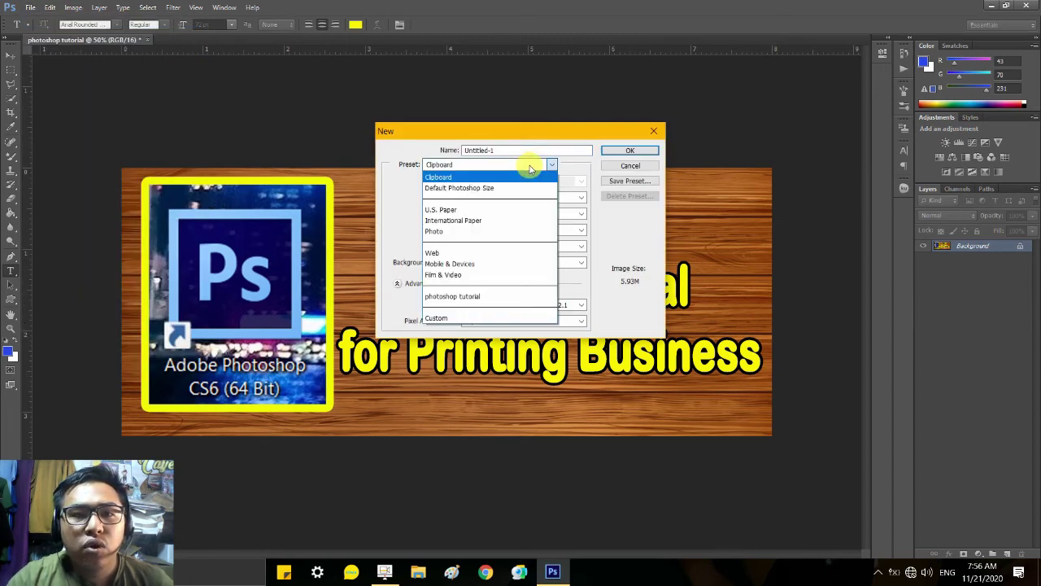
click(482, 223)
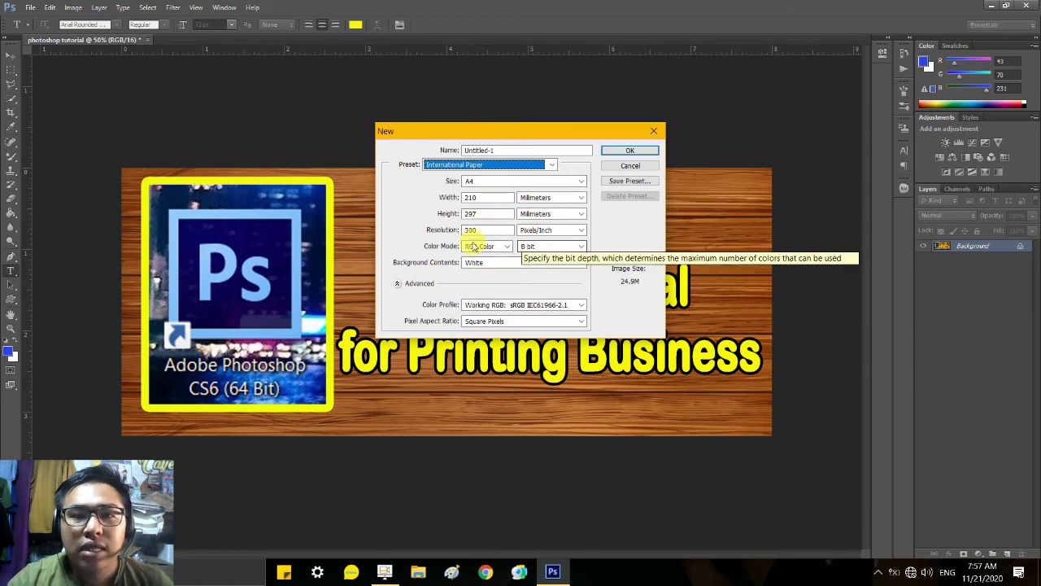
click(565, 248)
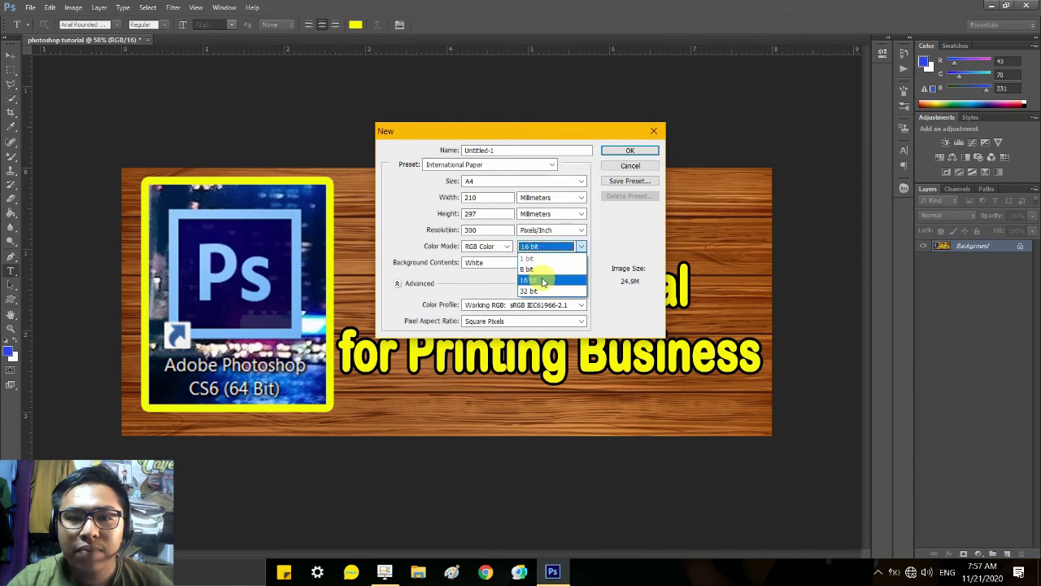
click(570, 275)
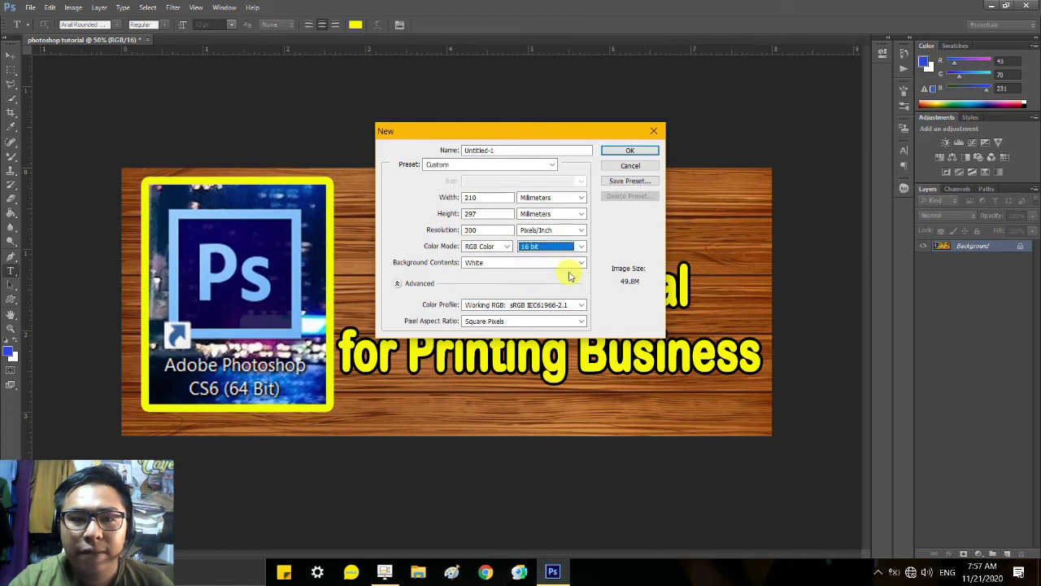
click(628, 152)
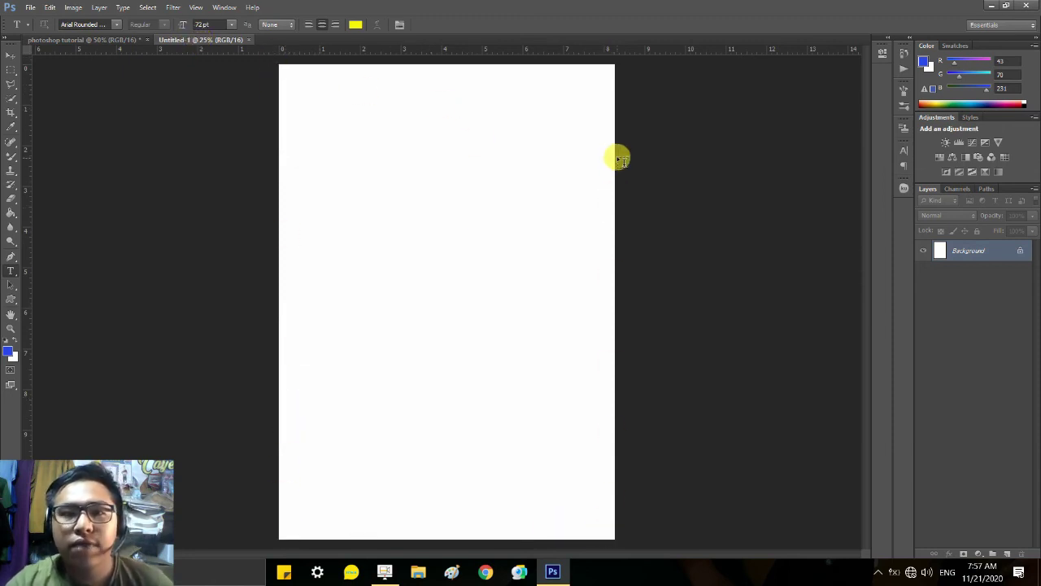
Unlock the wooden banner's Background layer, converting it to Layer 0.
click(71, 40)
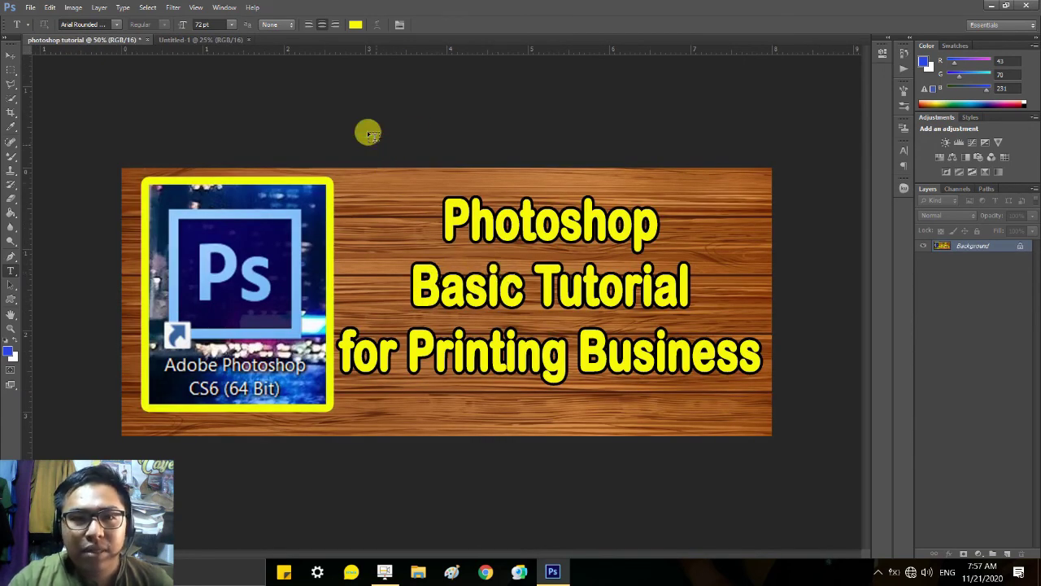
double_click(981, 251)
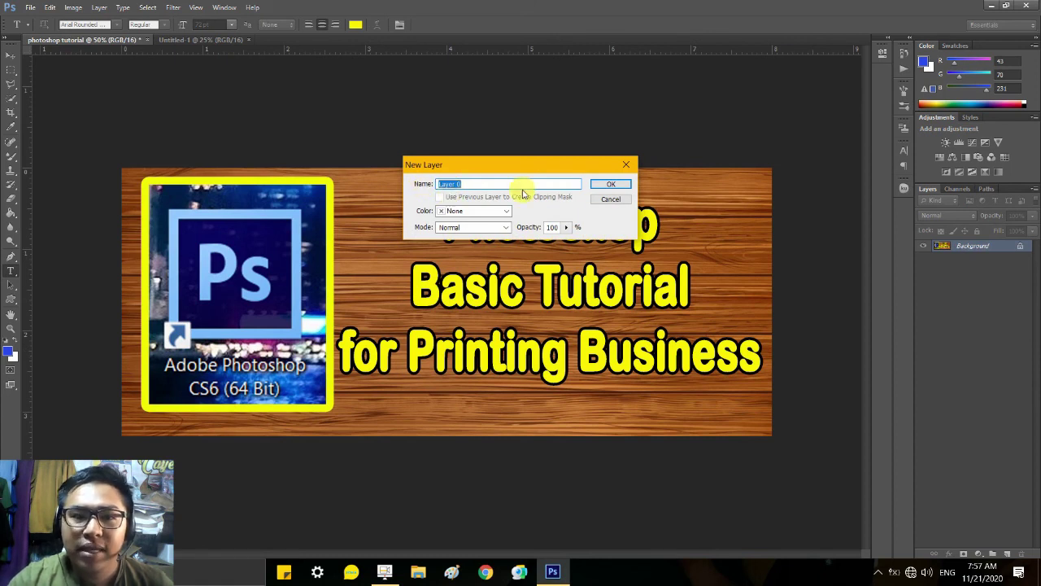
click(611, 186)
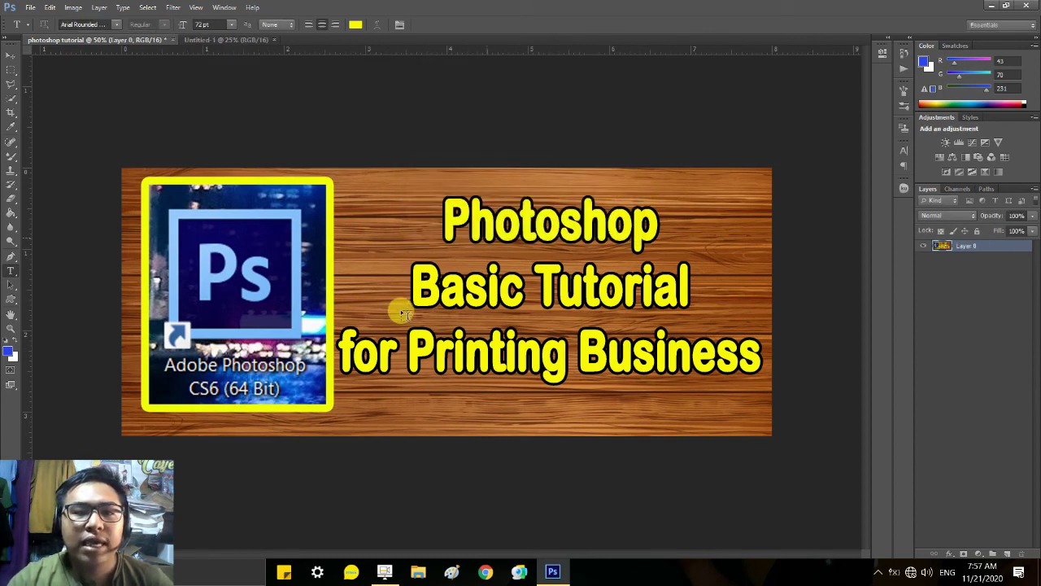
Drag the banner with the Move tool onto the top of the A4 page.
click(14, 60)
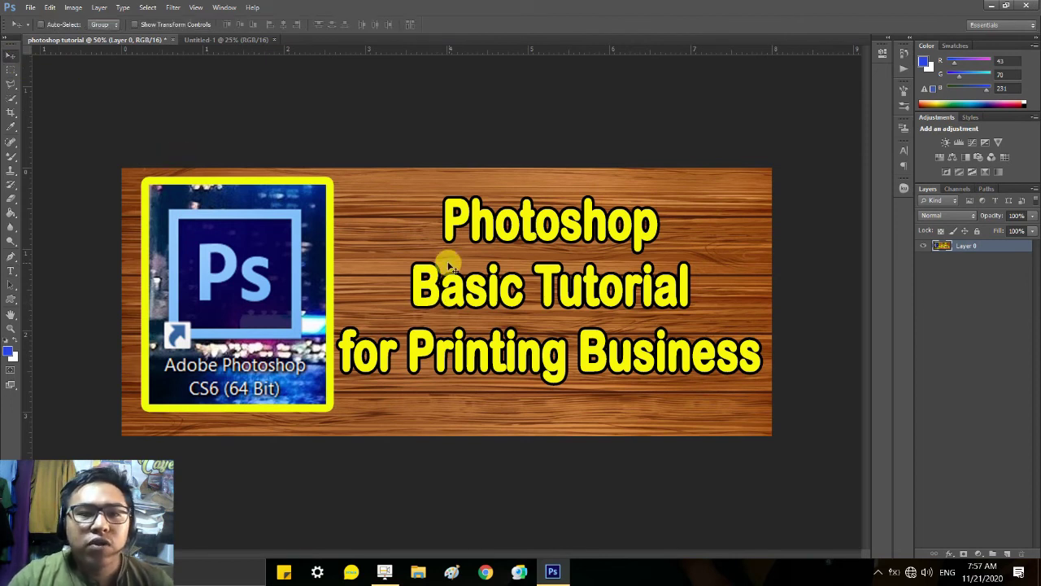
drag(429, 305, 456, 293)
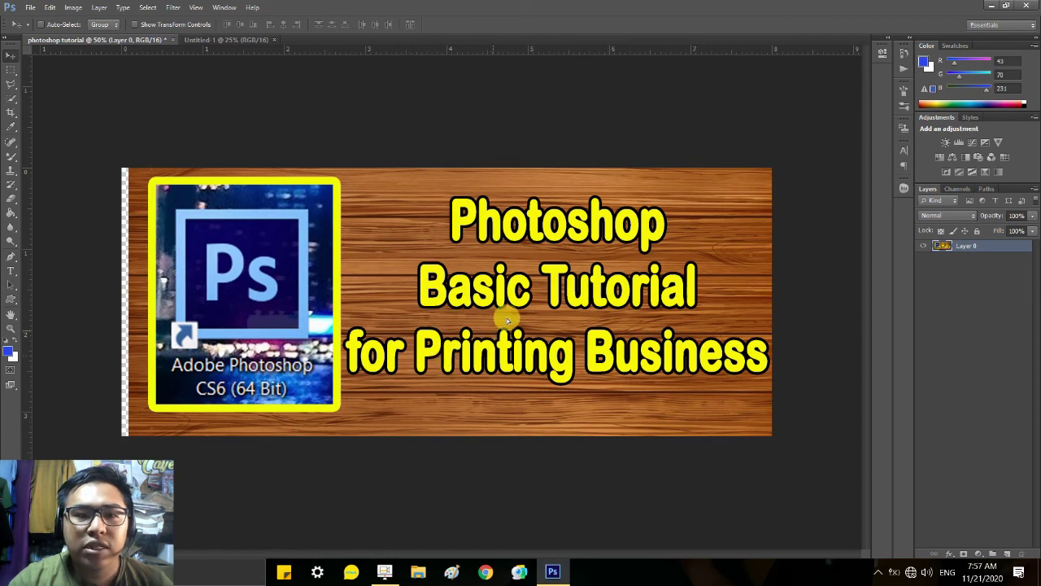
drag(425, 341, 491, 159)
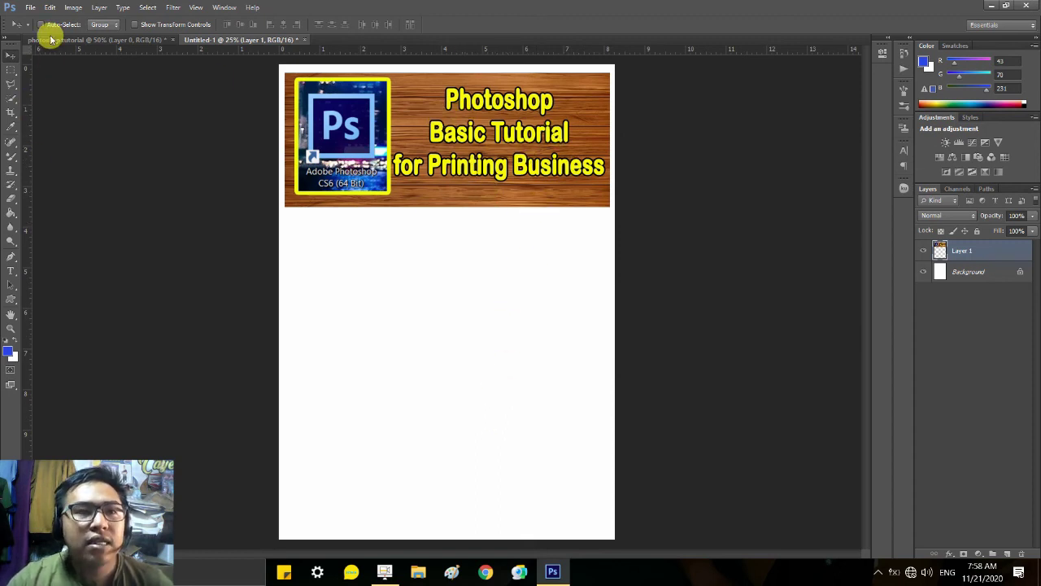
click(30, 8)
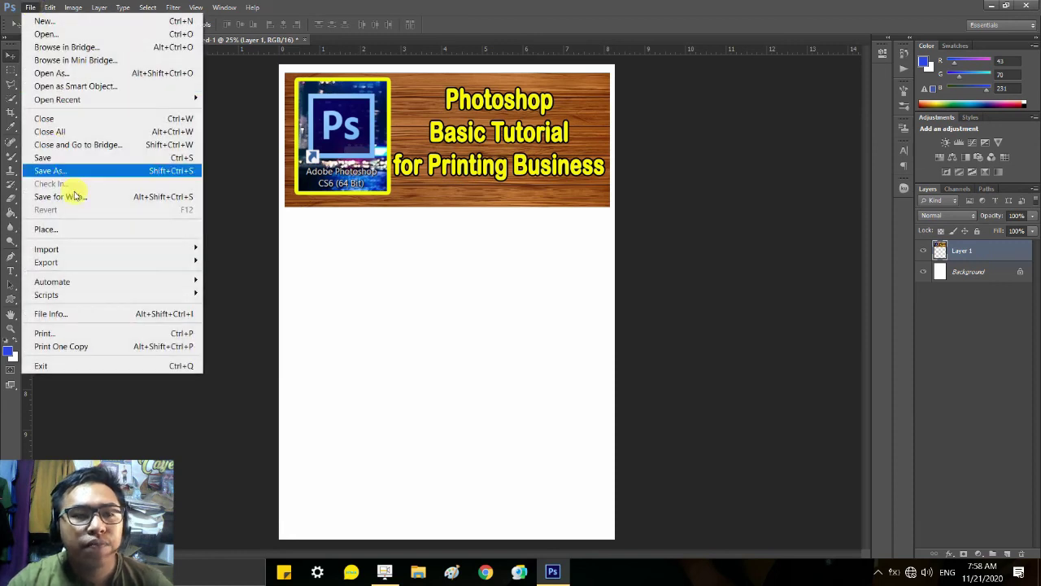
click(63, 333)
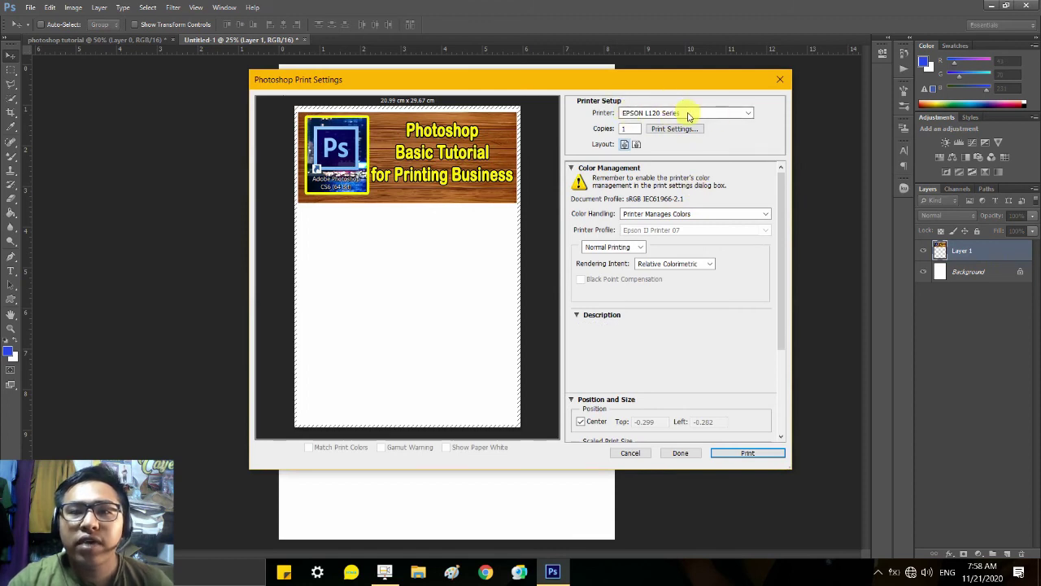
click(737, 113)
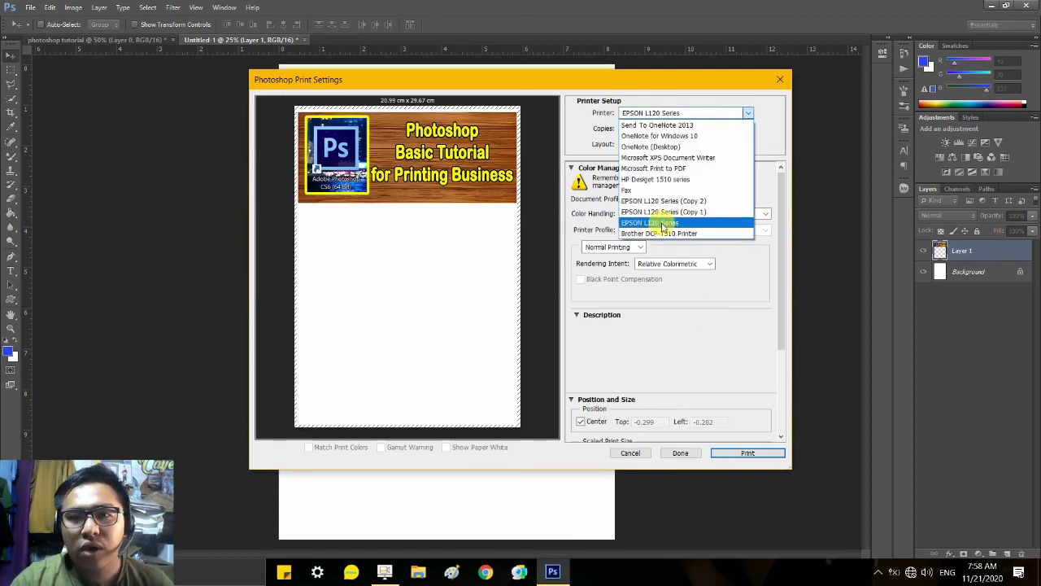
click(660, 223)
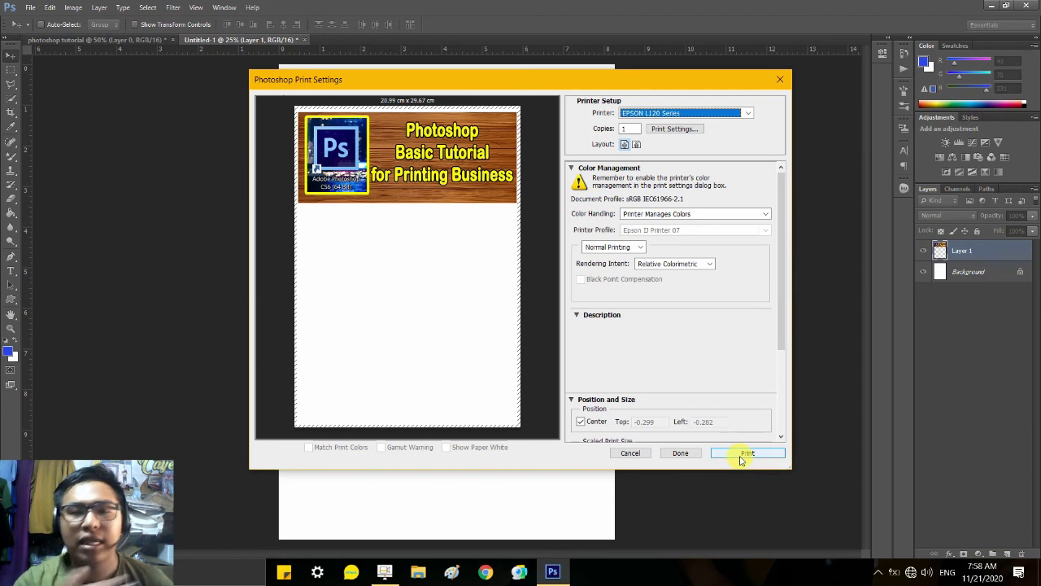
click(634, 455)
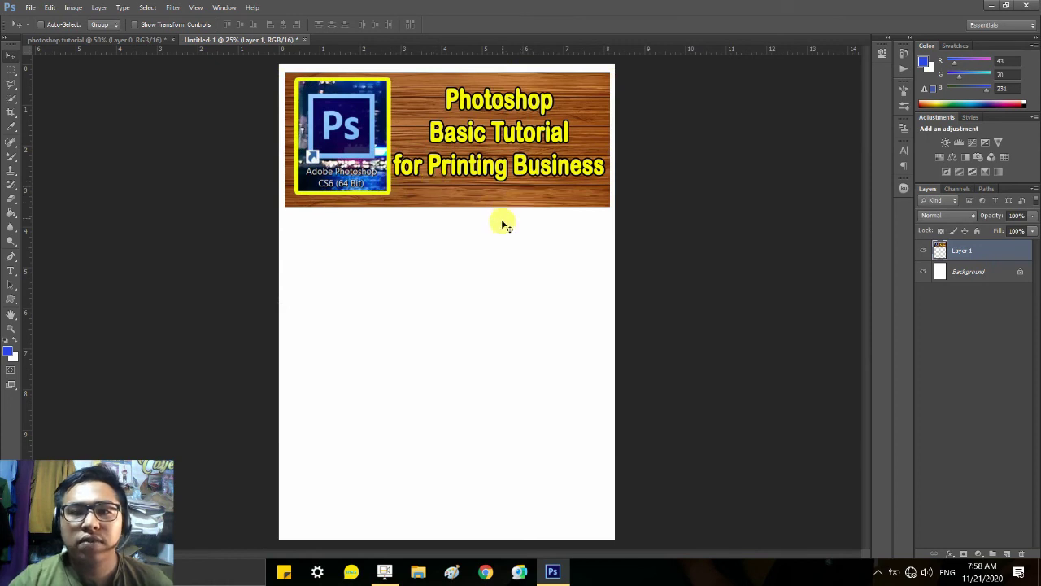
Nudge the banner left, then save it to the Desktop as maximum-quality JPEG photoshop tutorial.jpg.
click(122, 40)
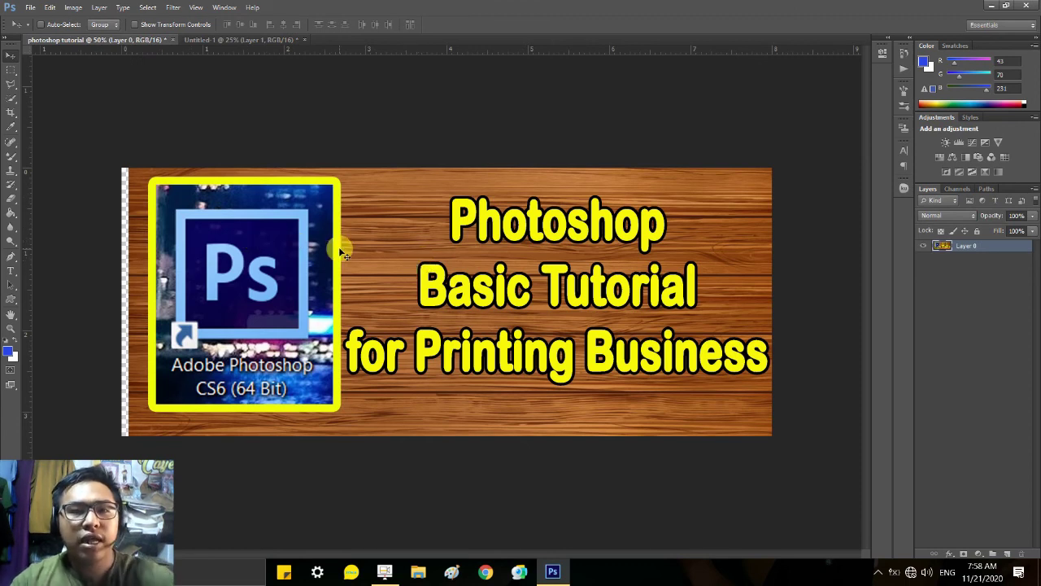
key(shift+Left)
key(shift+Left)
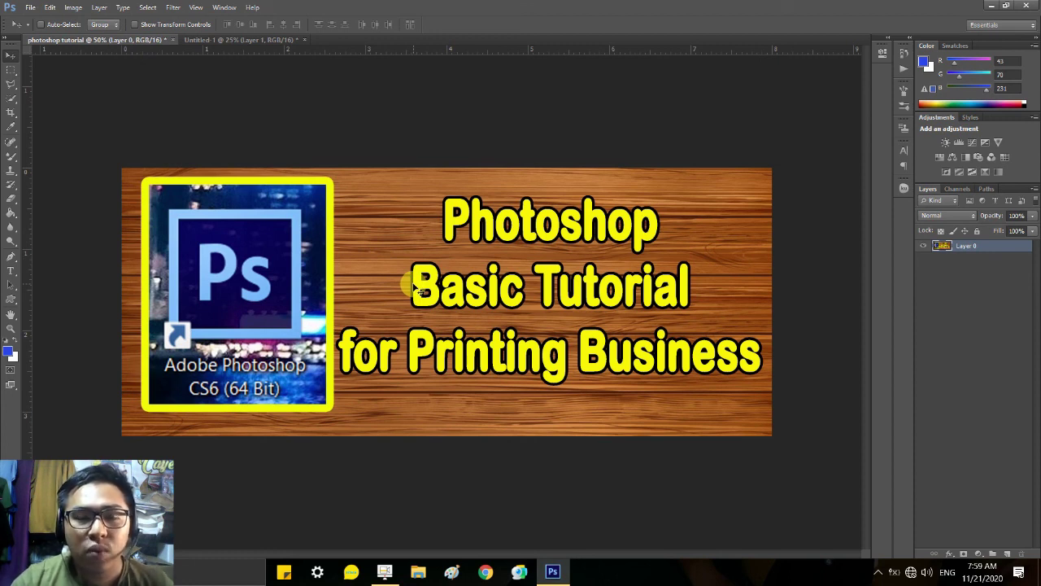
click(30, 8)
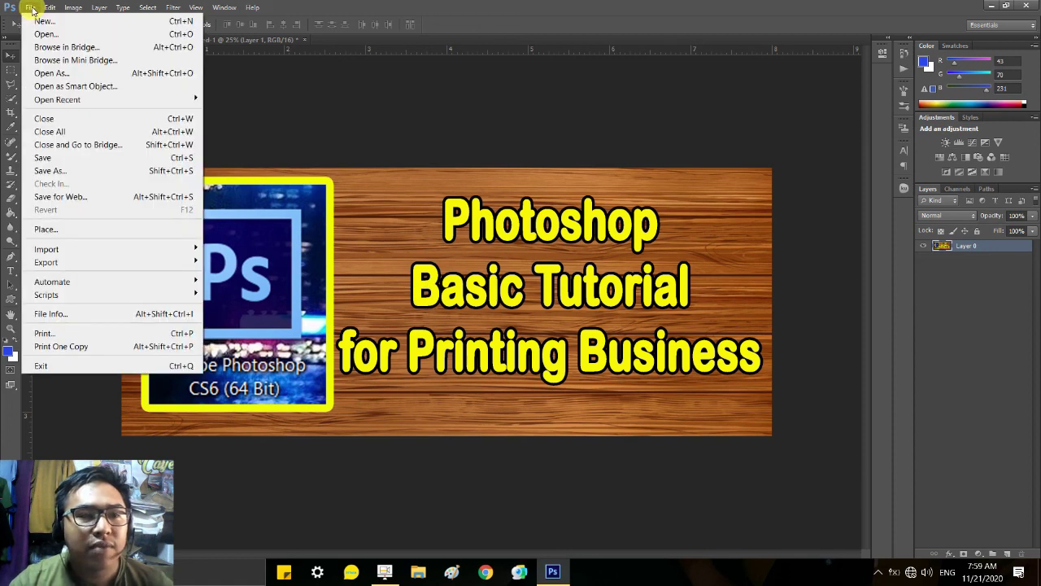
click(45, 171)
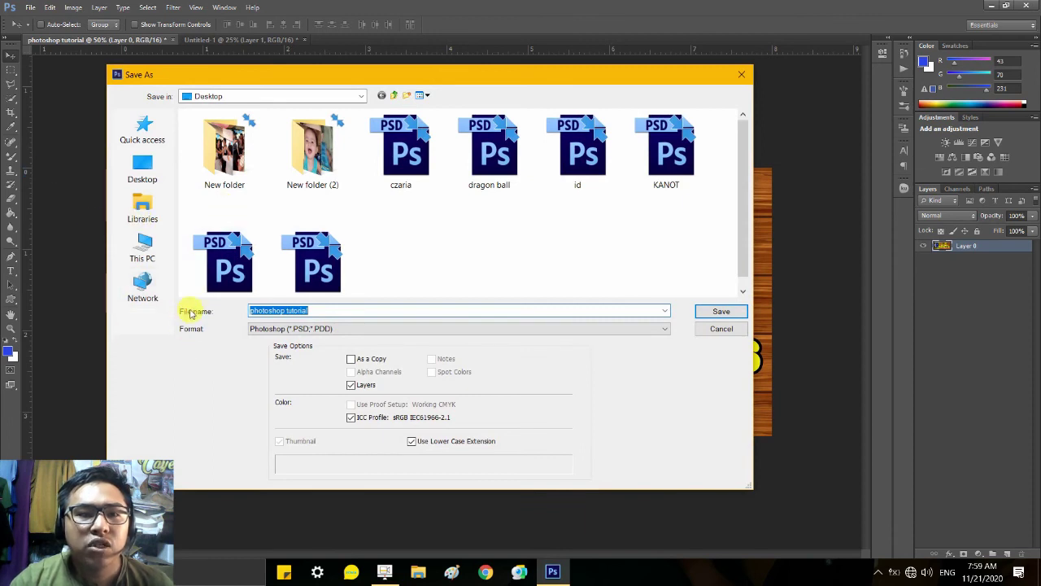
click(146, 166)
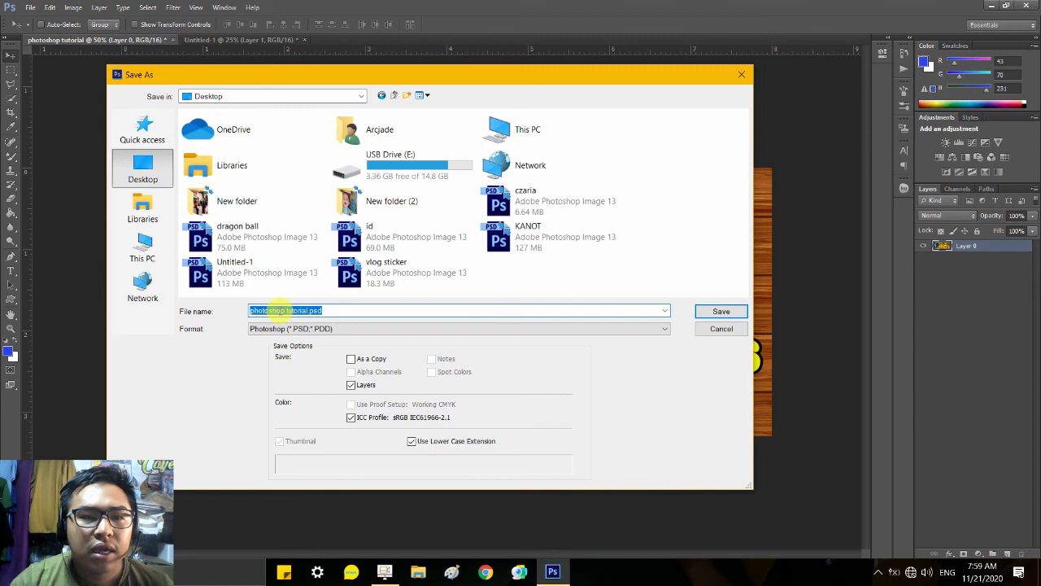
click(336, 310)
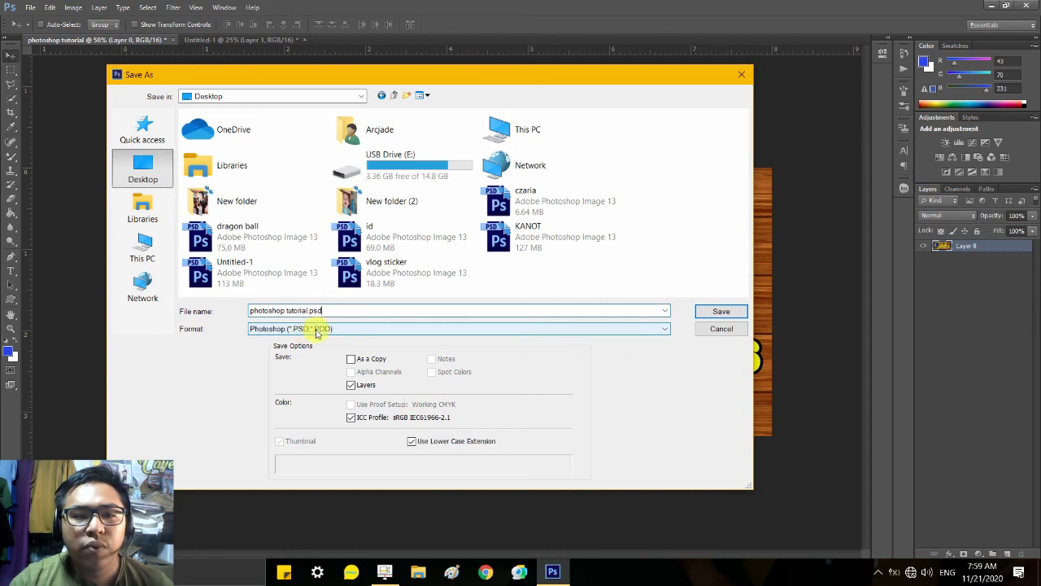
click(354, 331)
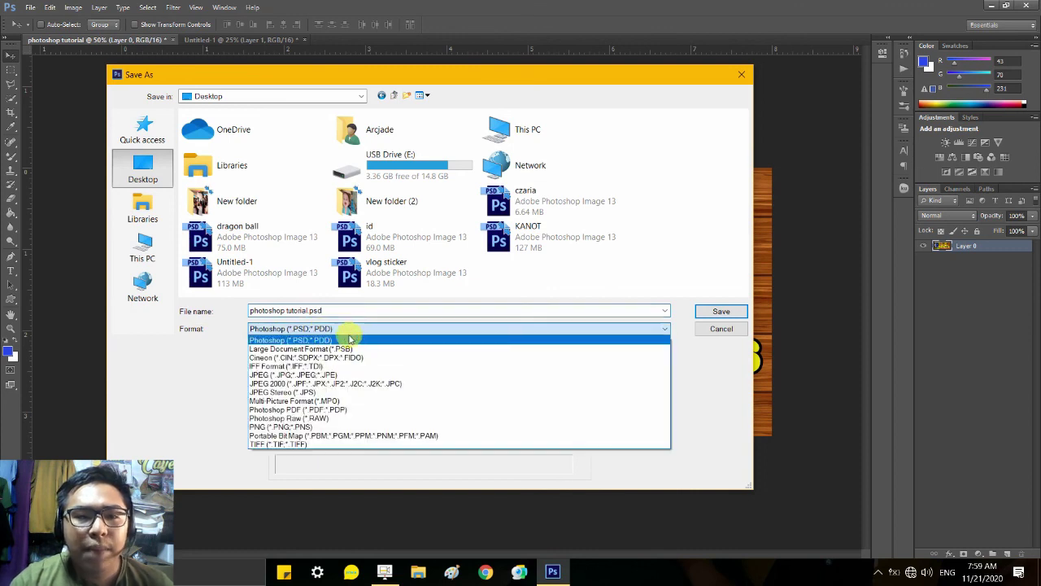
click(299, 375)
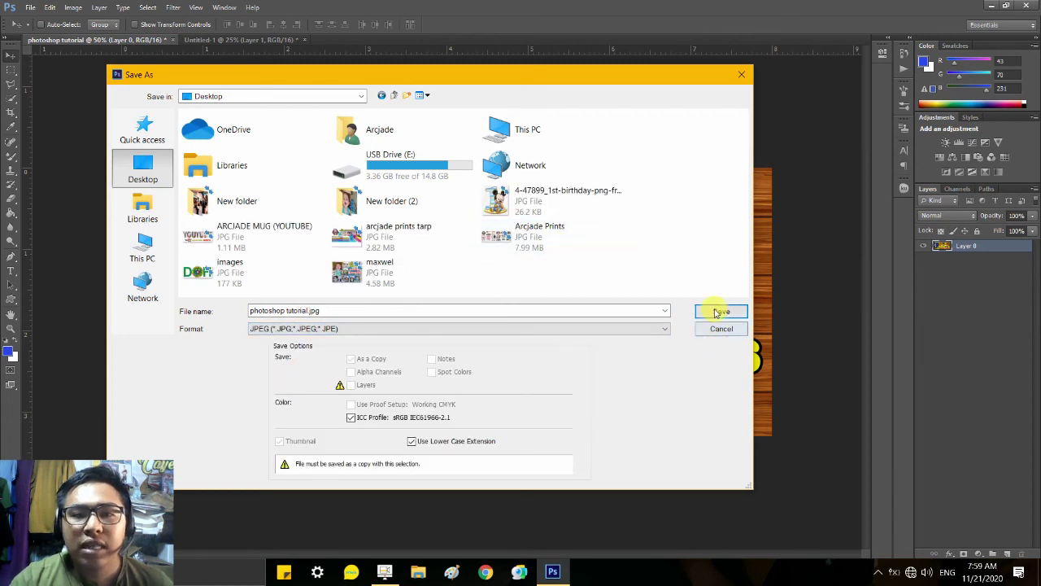
click(715, 313)
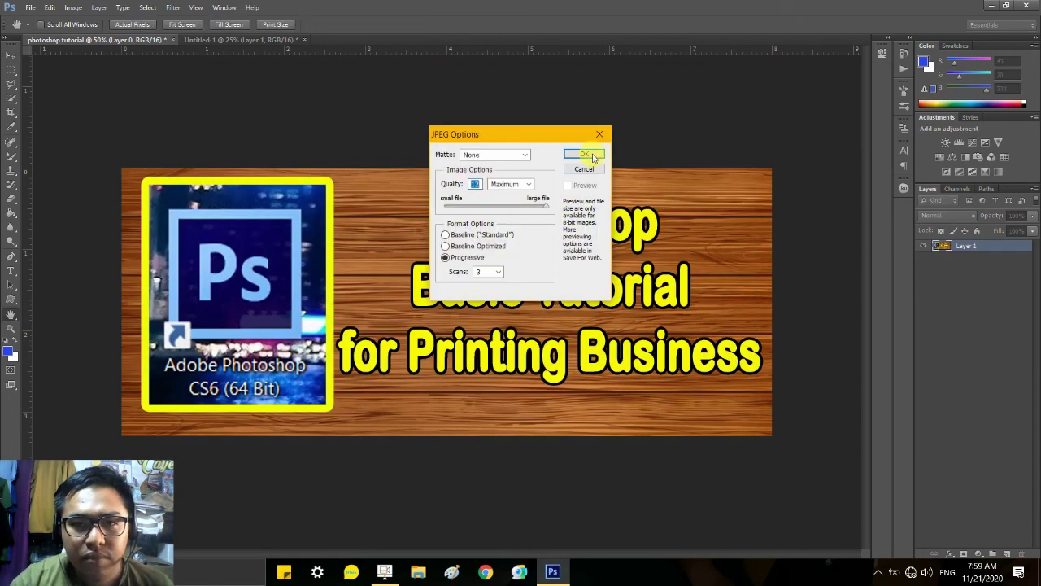
click(583, 156)
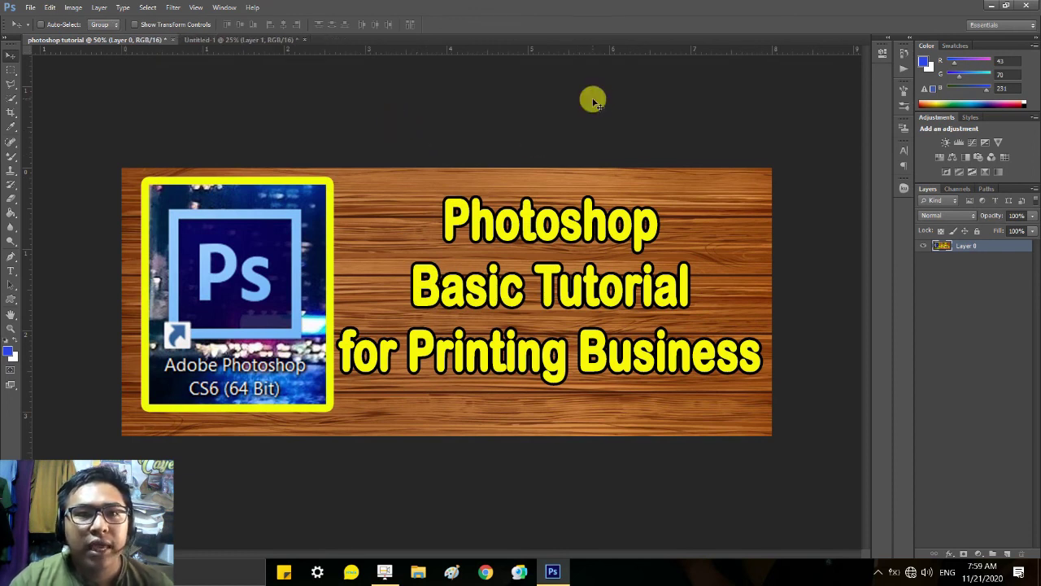
Minimize Photoshop to reveal the desktop with the saved JPEG.
click(992, 6)
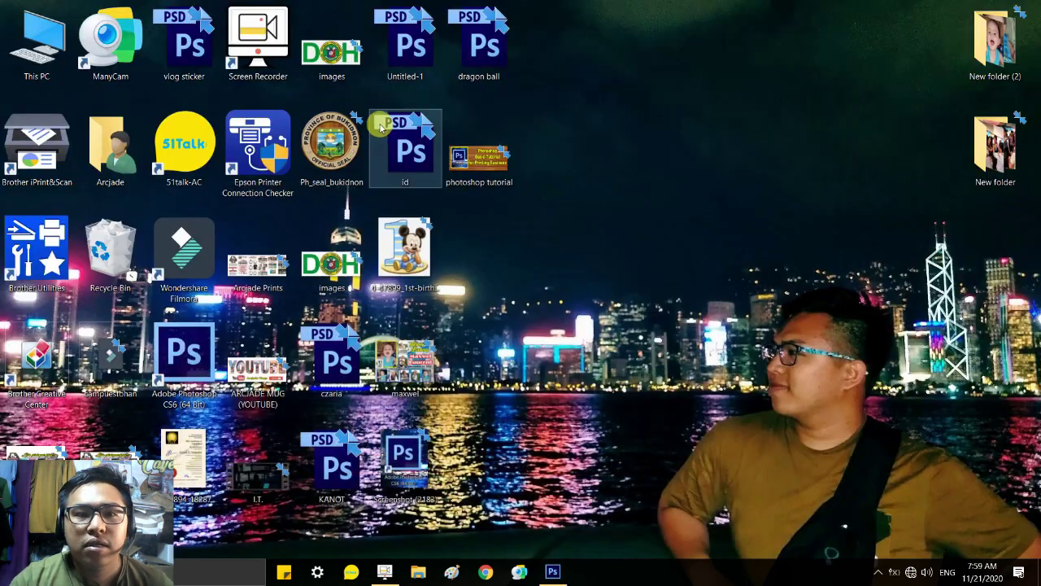